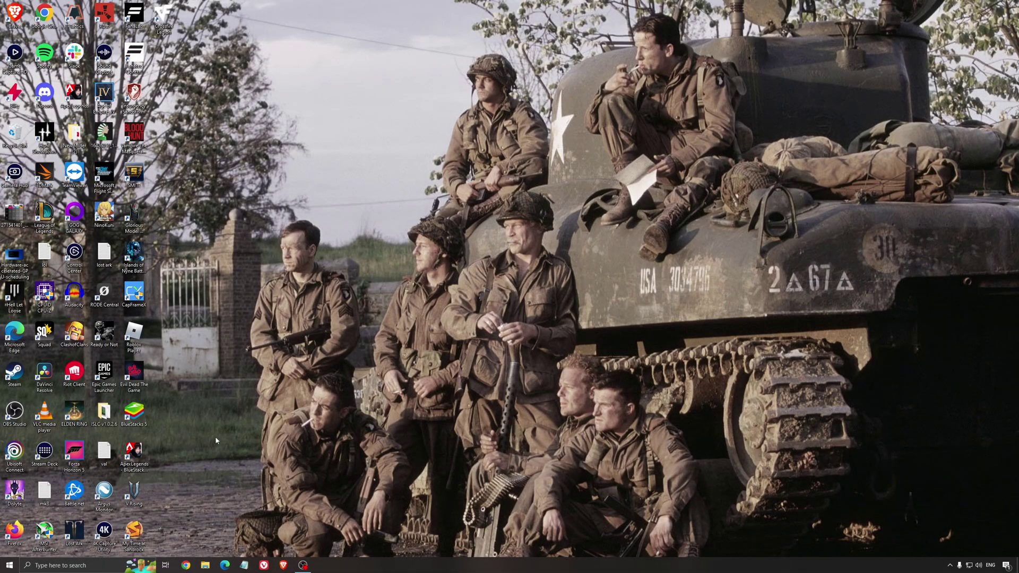
Open the Windows Game Mode settings, review the Xbox Game Bar and Captures pages, and close Settings.
{"action": "left_click", "coordinate": [91, 565]}
{"action": "type", "text": "game mode"}
{"action": "key", "text": "Return"}
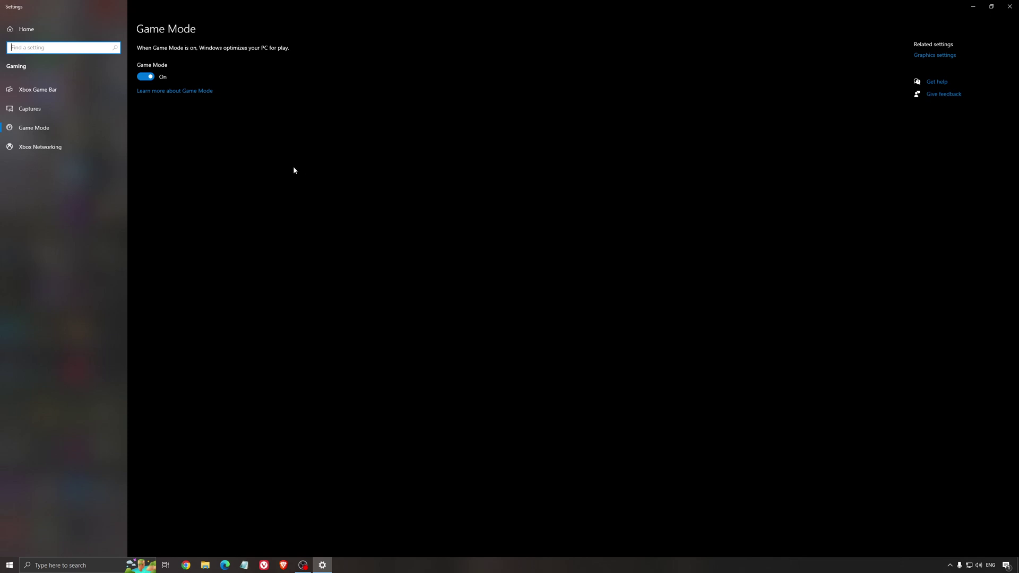
{"action": "left_click", "coordinate": [66, 91]}
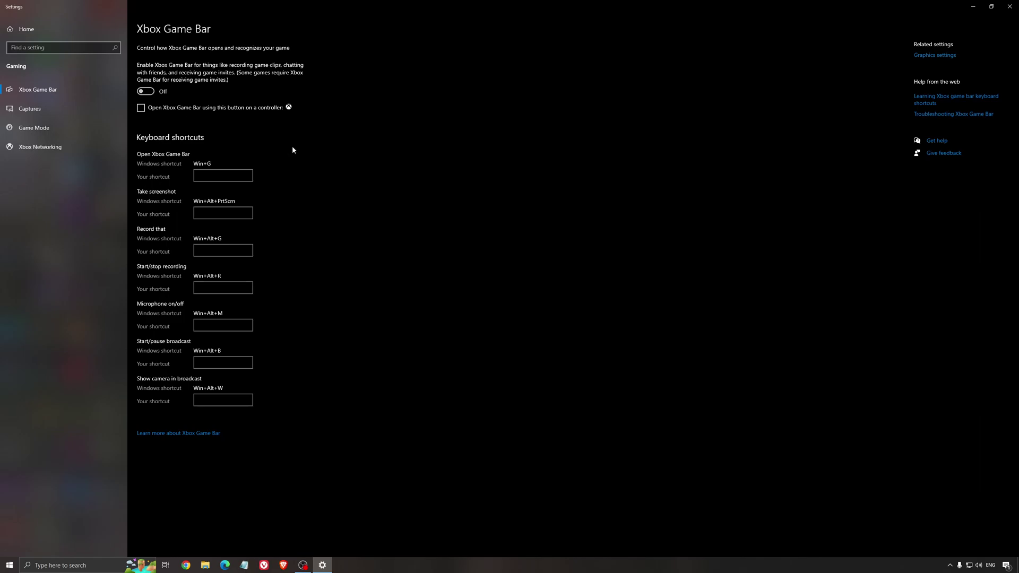
{"action": "left_click", "coordinate": [47, 107]}
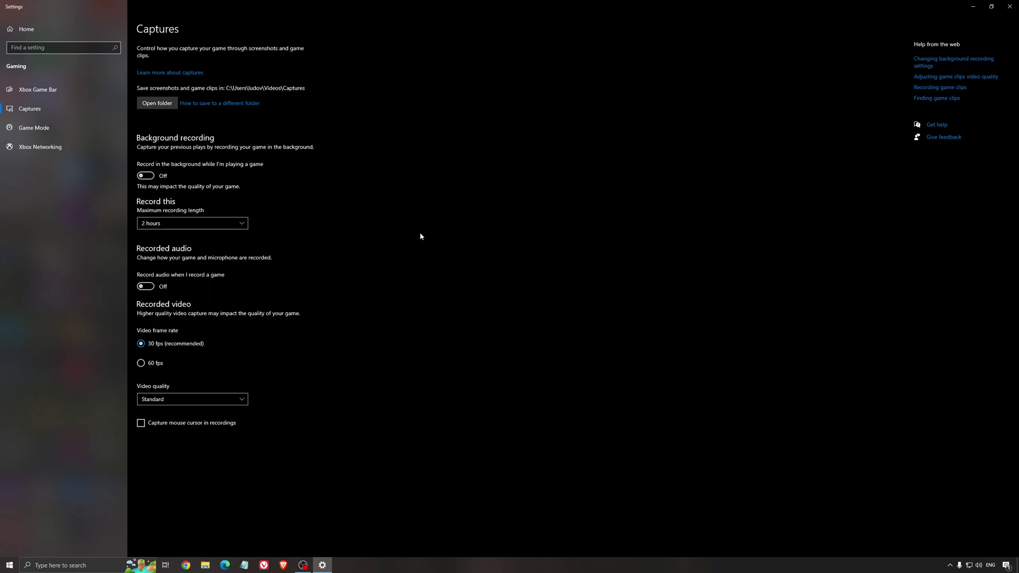
{"action": "left_click", "coordinate": [1016, 5]}
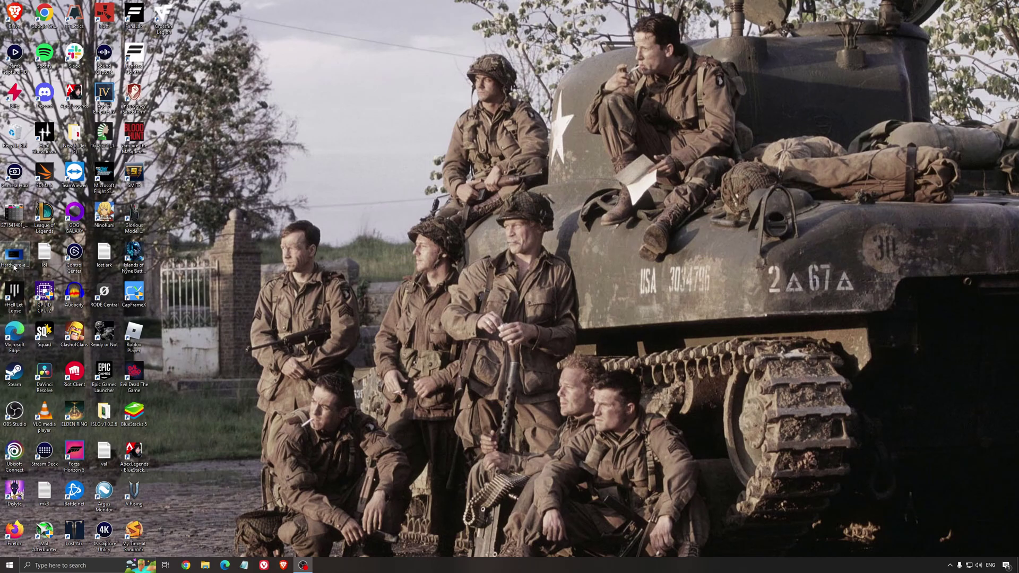
View the Hardware-accelerated-GPU-scheduling image from the desktop and close it.
{"action": "key", "text": "Return"}
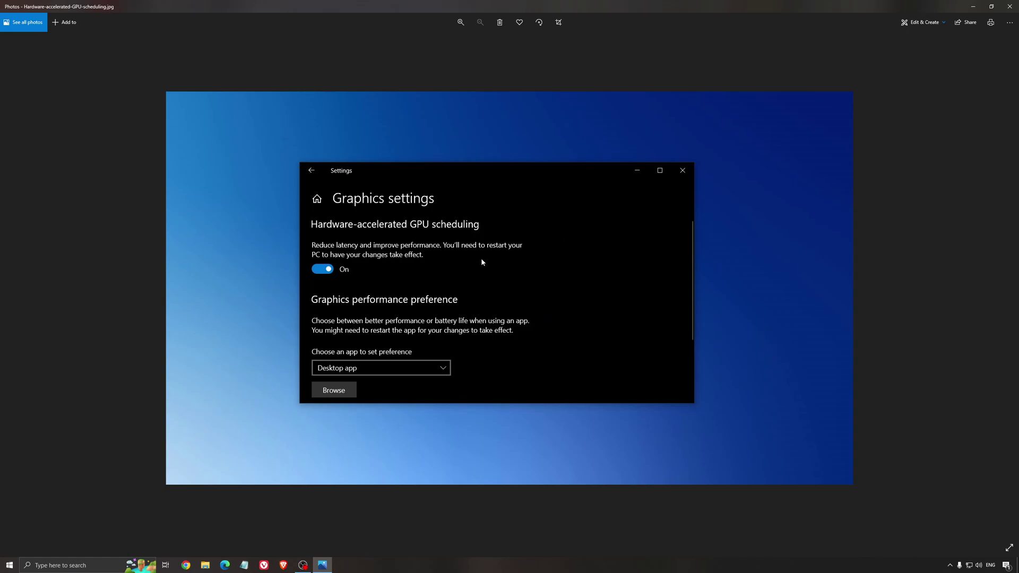
{"action": "left_click", "coordinate": [1010, 7]}
Open AMD Software, review the driver overview and the global graphics settings, and close it.
{"action": "left_click", "coordinate": [950, 565]}
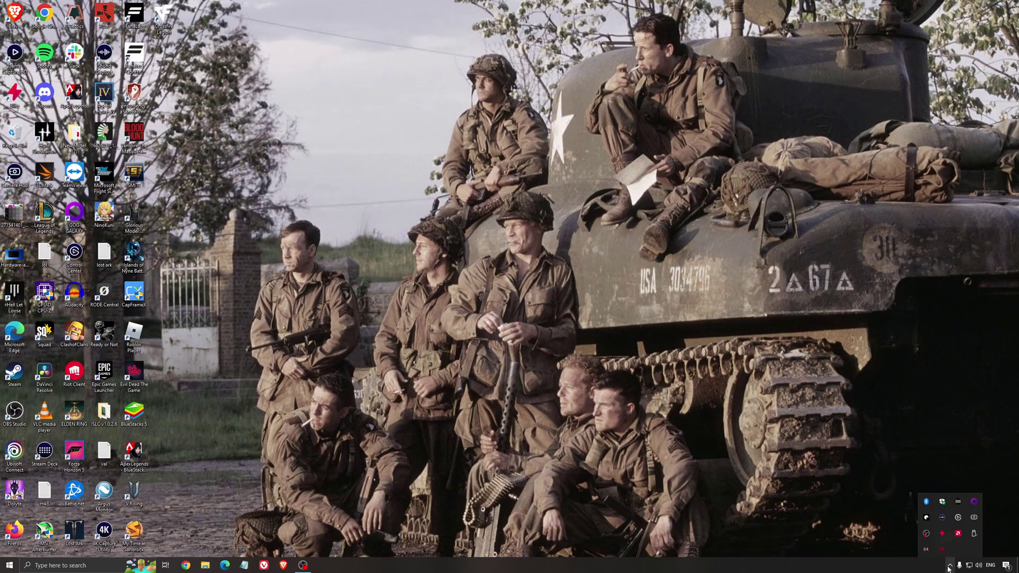
{"action": "left_click", "coordinate": [958, 537]}
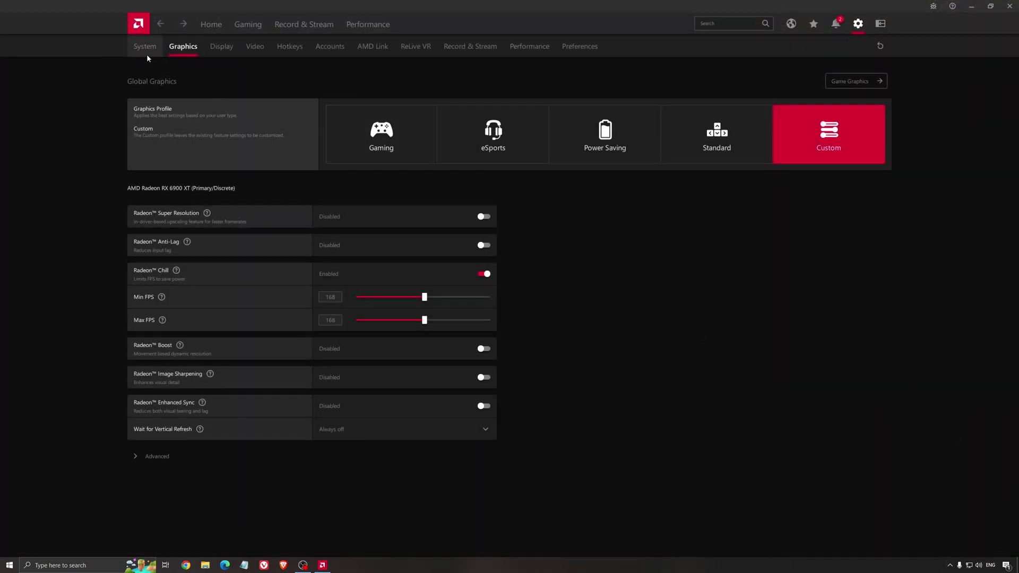
{"action": "left_click", "coordinate": [208, 25]}
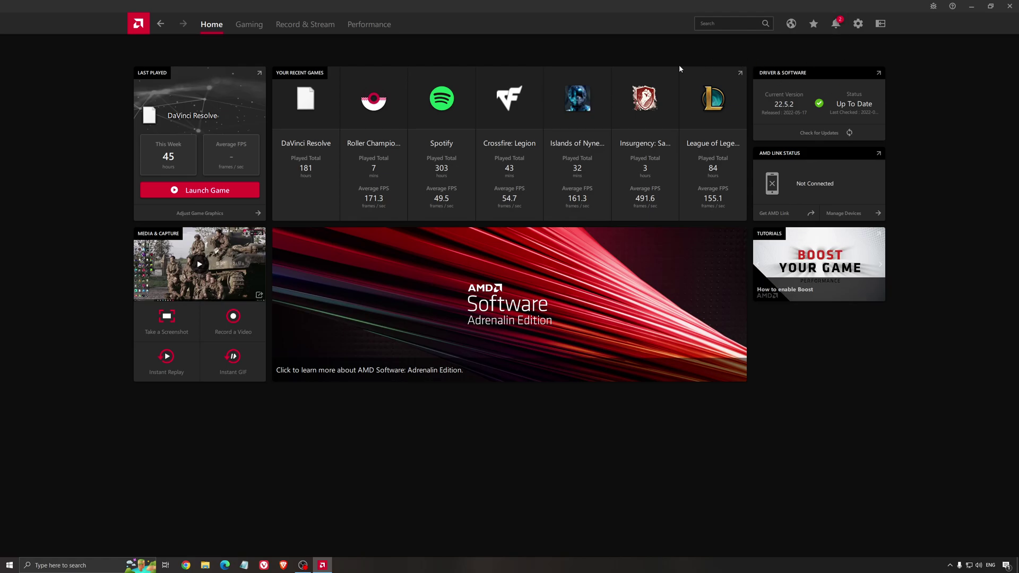
{"action": "left_click", "coordinate": [819, 133]}
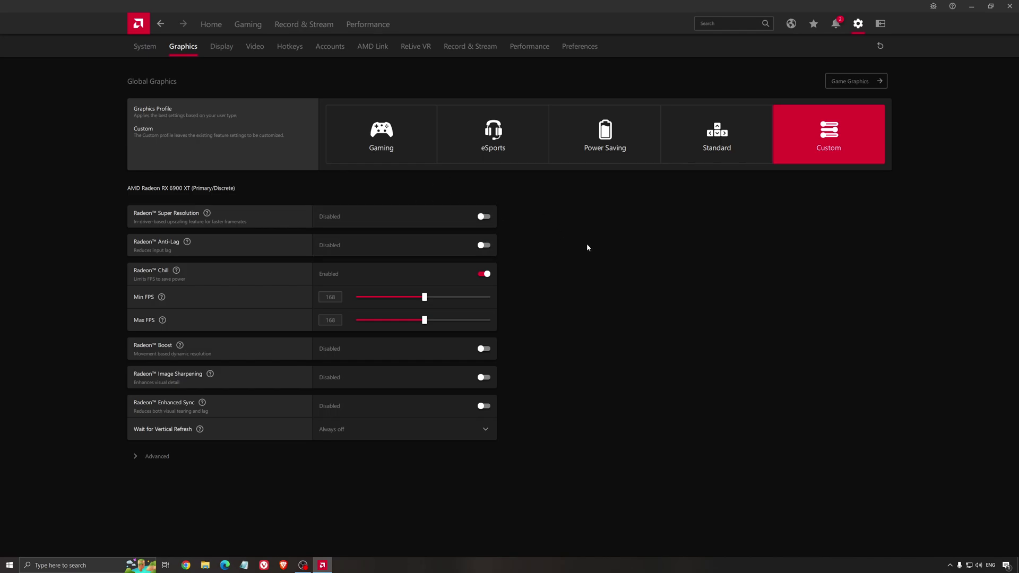
{"action": "left_click", "coordinate": [1010, 7]}
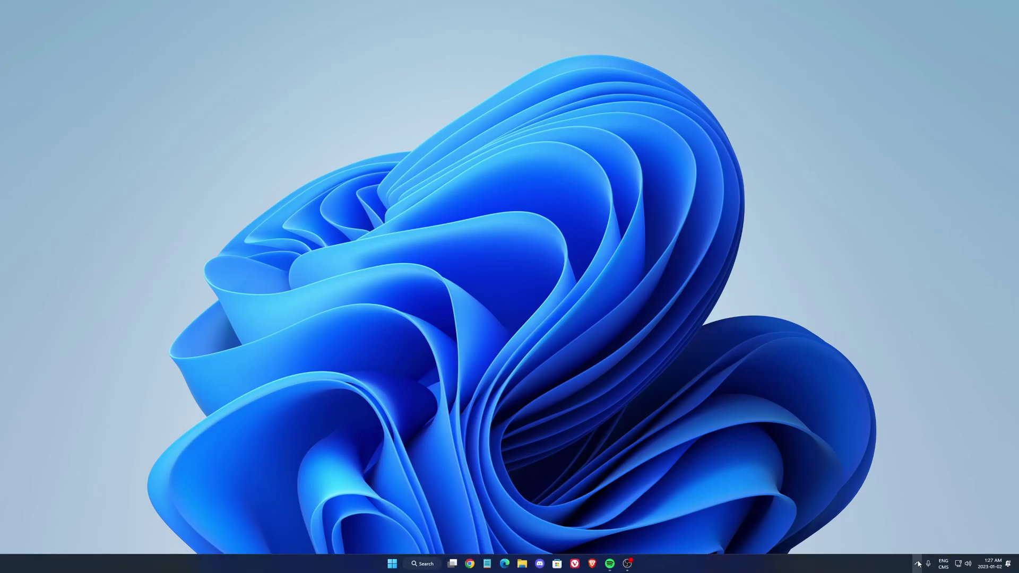
Open NVIDIA Control Panel and review the global 3D settings down to Max Frame Rate.
{"action": "left_click", "coordinate": [918, 564]}
{"action": "left_click", "coordinate": [928, 543]}
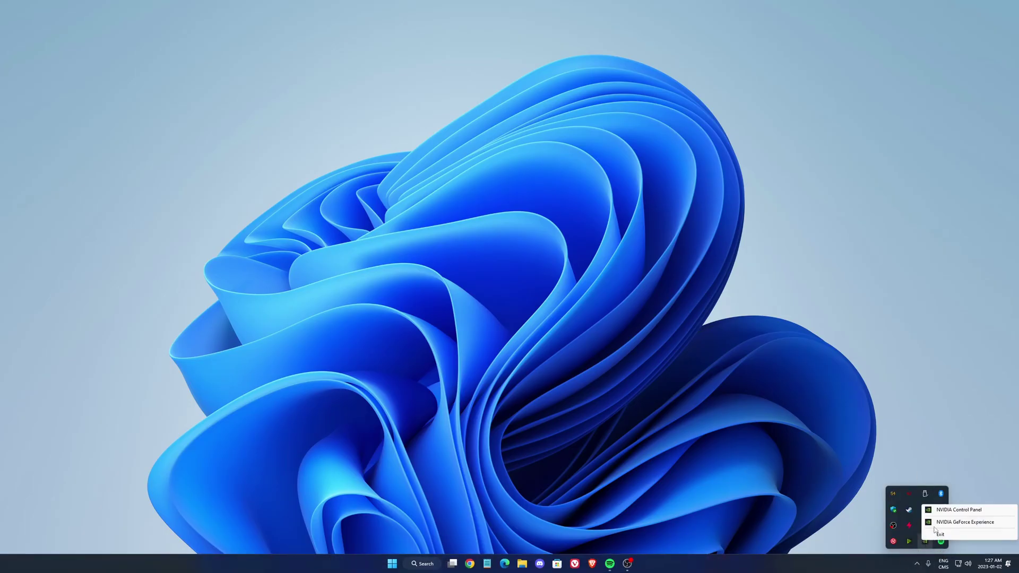
{"action": "left_click", "coordinate": [941, 524]}
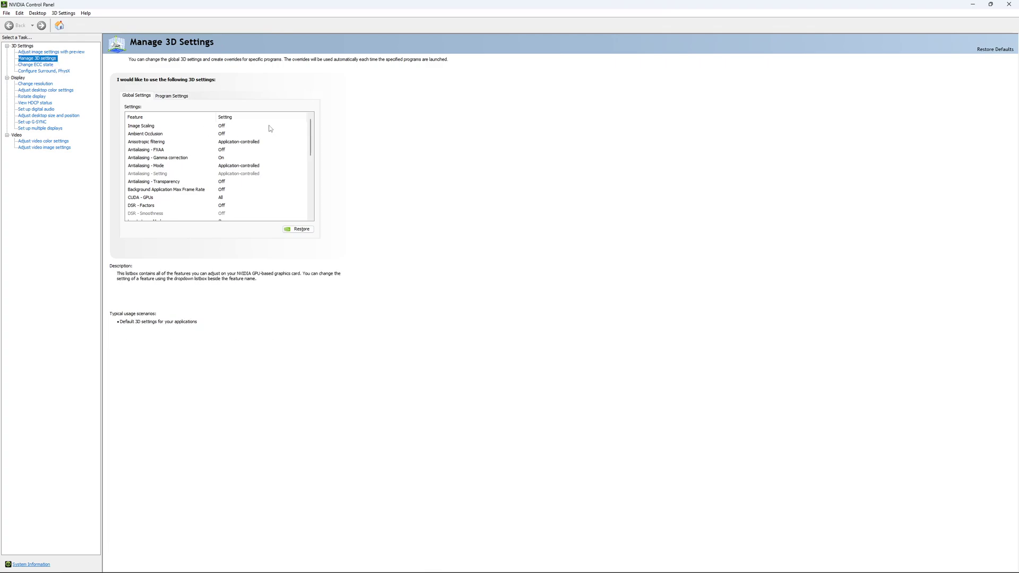
{"action": "scroll", "coordinate": [312, 125], "scroll_direction": "down", "scroll_amount": 2}
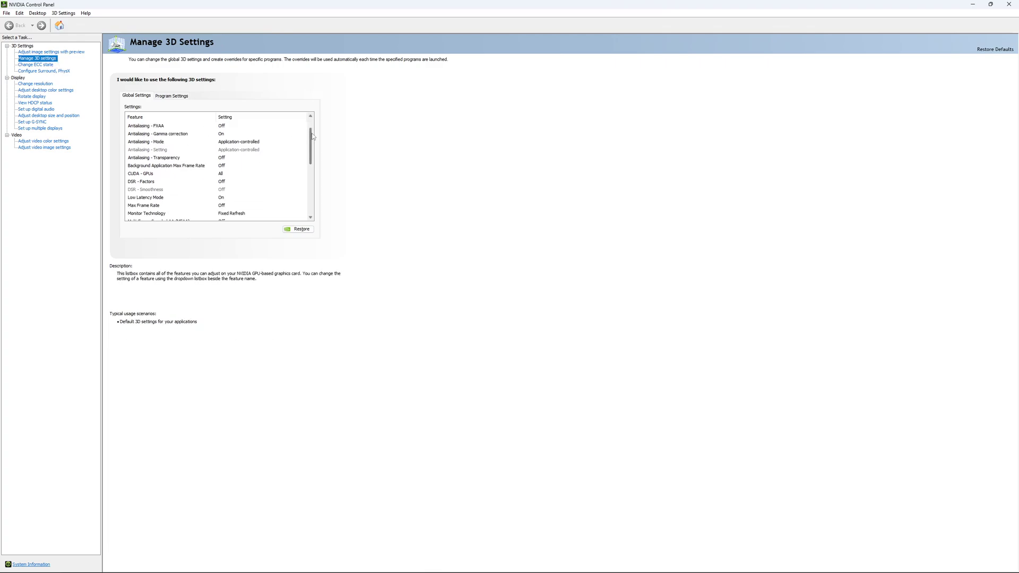
{"action": "scroll", "coordinate": [312, 146], "scroll_direction": "down", "scroll_amount": 1}
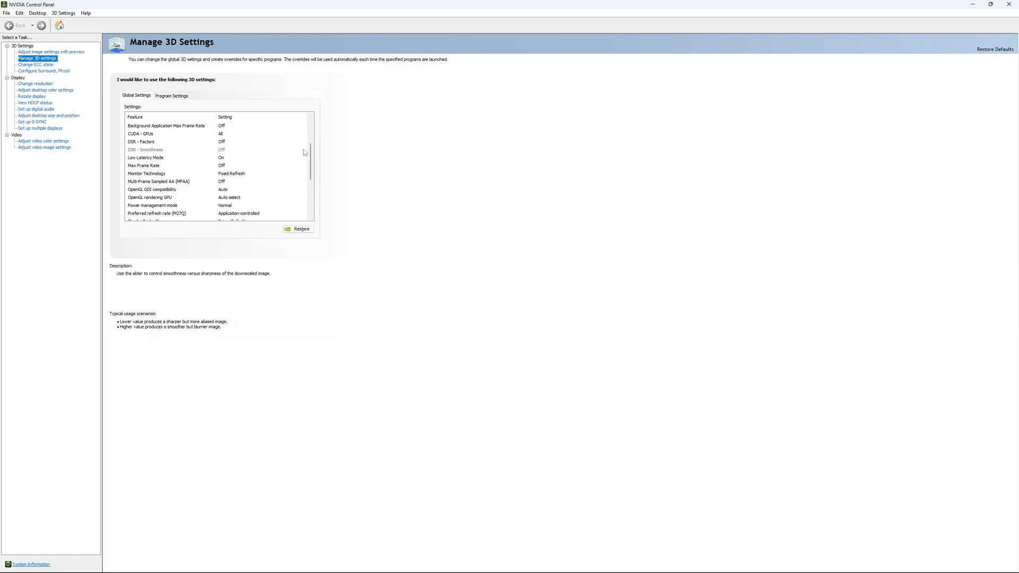
{"action": "scroll", "coordinate": [312, 160], "scroll_direction": "down", "scroll_amount": 1}
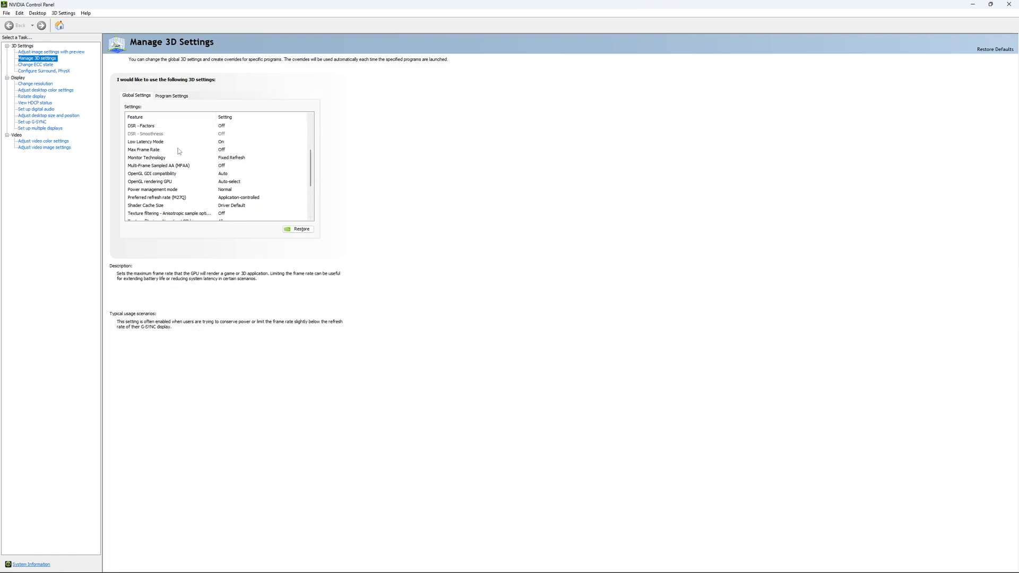
Try a Max Frame Rate limit of about 167 FPS in the global 3D settings, and turn the limit Off again.
{"action": "left_click", "coordinate": [217, 151]}
{"action": "left_click", "coordinate": [217, 150]}
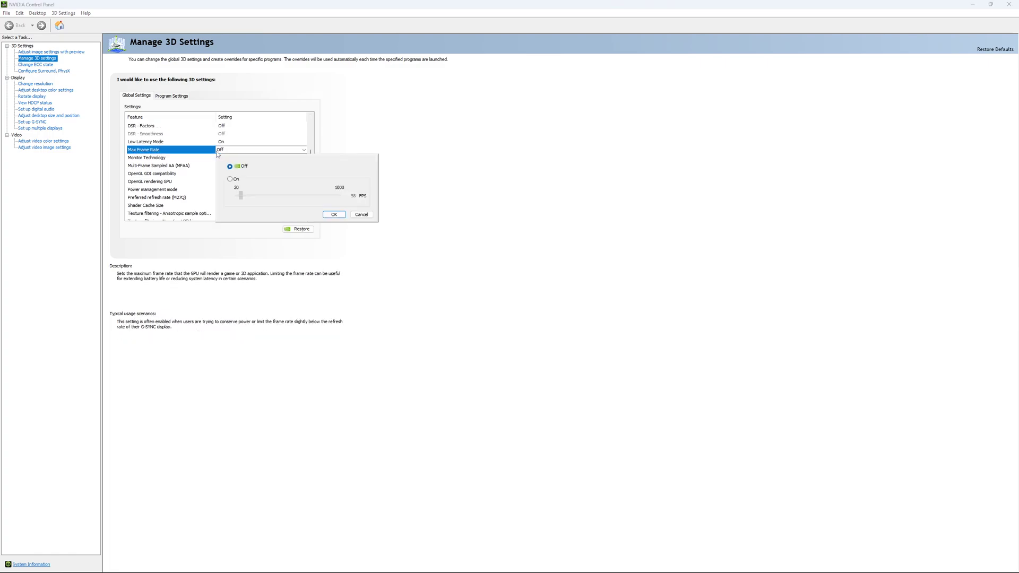
{"action": "left_click", "coordinate": [230, 180]}
{"action": "left_click_drag", "start_coordinate": [247, 202], "coordinate": [255, 203]}
{"action": "left_click_drag", "start_coordinate": [254, 201], "coordinate": [255, 202]}
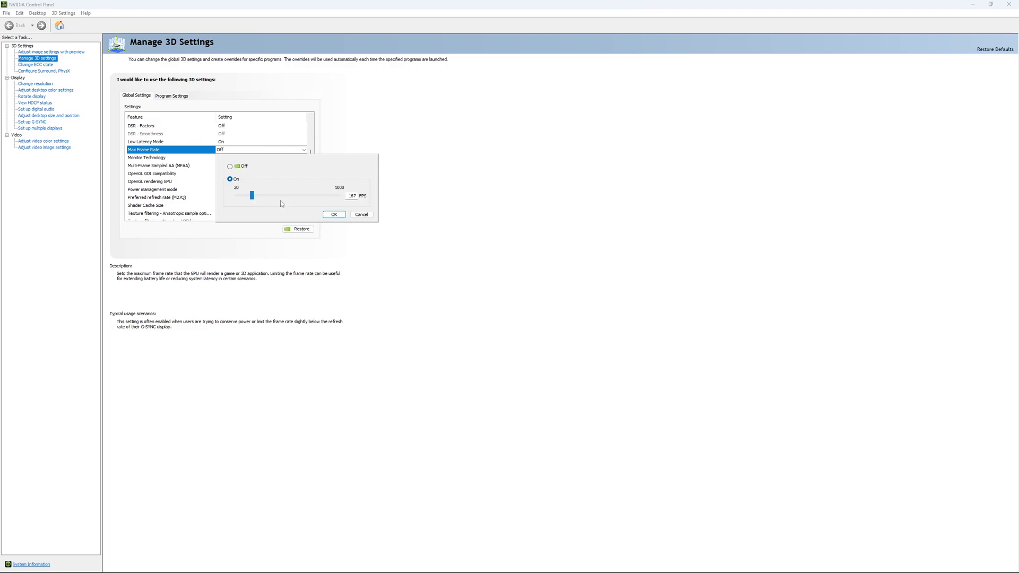
{"action": "left_click", "coordinate": [230, 166]}
{"action": "left_click", "coordinate": [334, 215]}
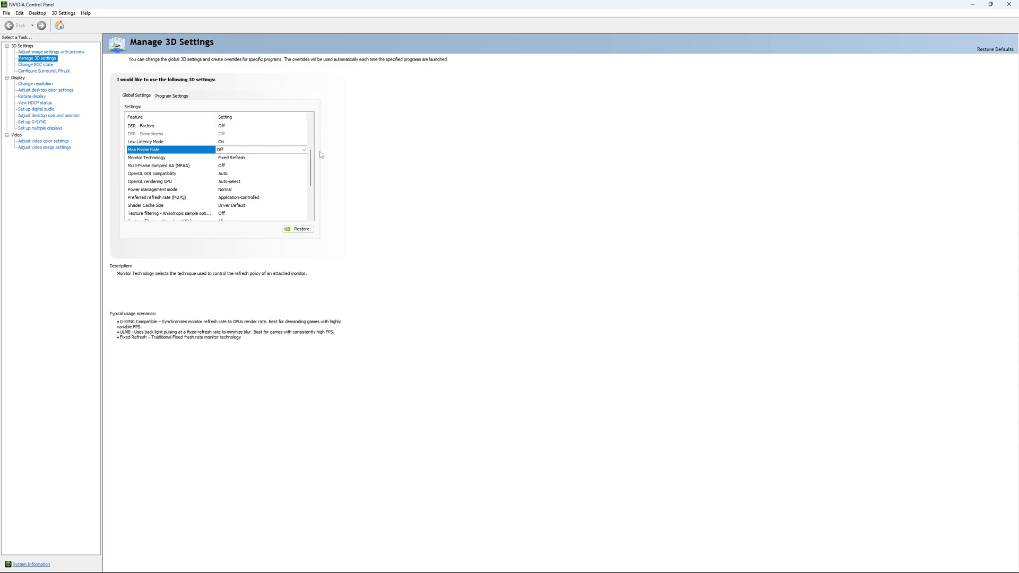
Review the refresh rate options for the native 2560 × 1440 resolution and open the G-SYNC setup page.
{"action": "scroll", "coordinate": [314, 171], "scroll_direction": "down", "scroll_amount": 3}
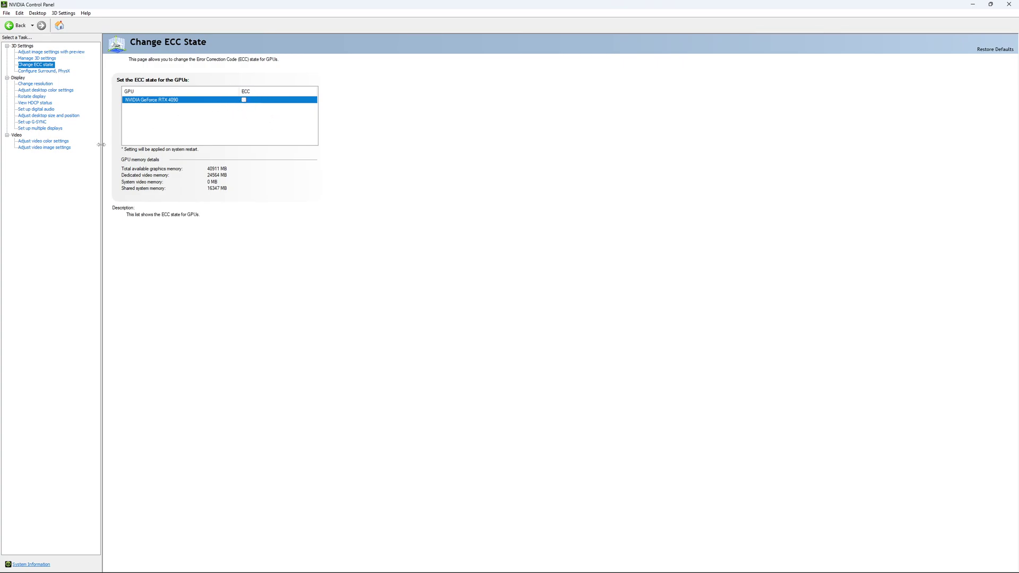
{"action": "left_click", "coordinate": [29, 85]}
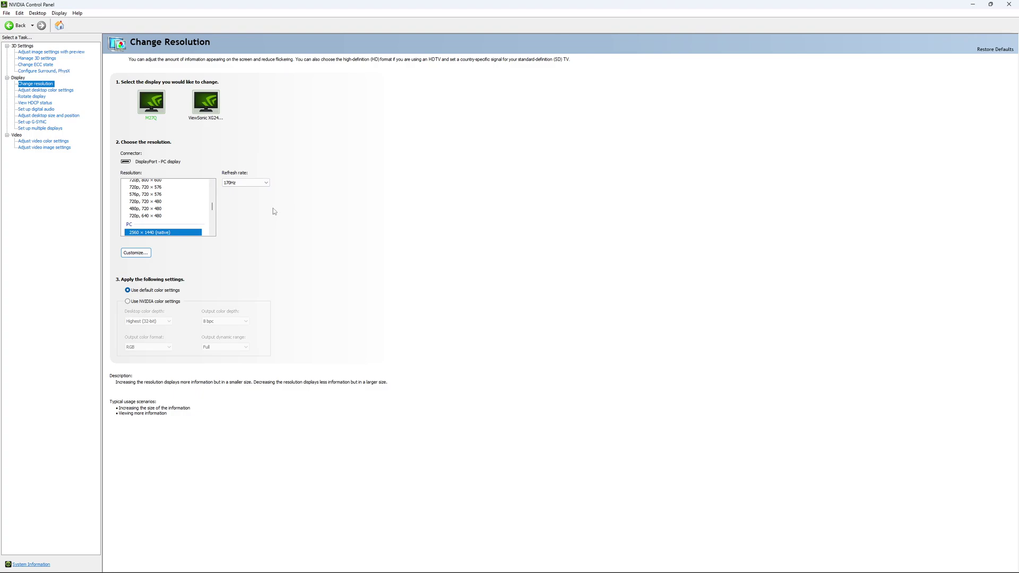
{"action": "left_click", "coordinate": [263, 183]}
{"action": "left_click", "coordinate": [271, 165]}
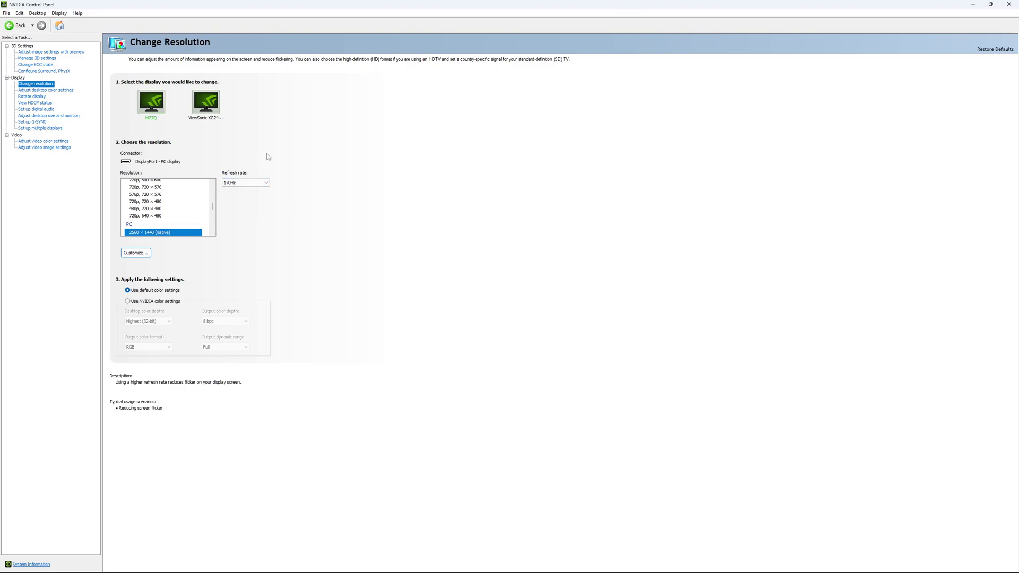
{"action": "left_click", "coordinate": [263, 184]}
{"action": "left_click", "coordinate": [356, 198]}
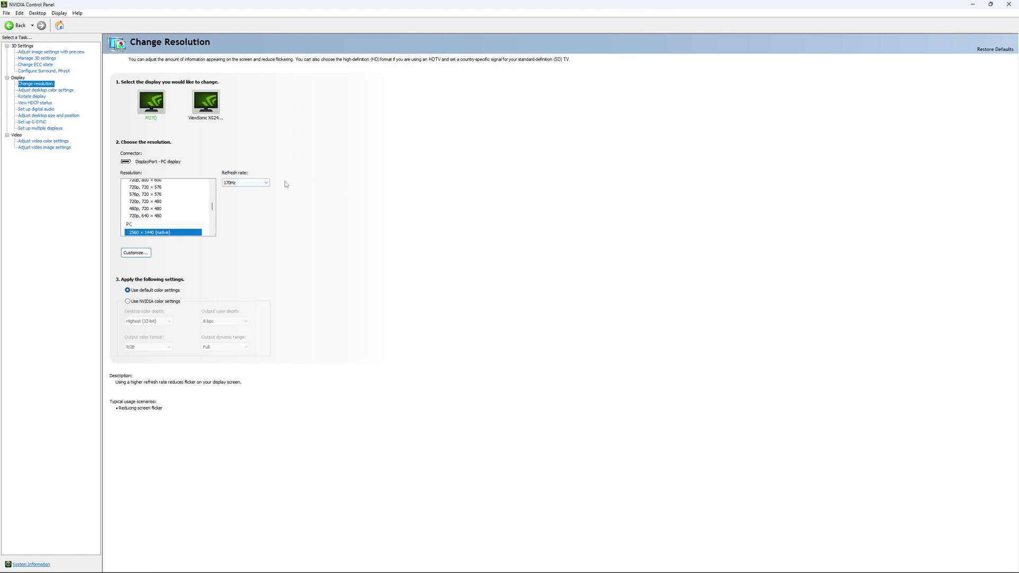
{"action": "left_click", "coordinate": [249, 182]}
{"action": "left_click", "coordinate": [362, 184]}
{"action": "left_click", "coordinate": [33, 122]}
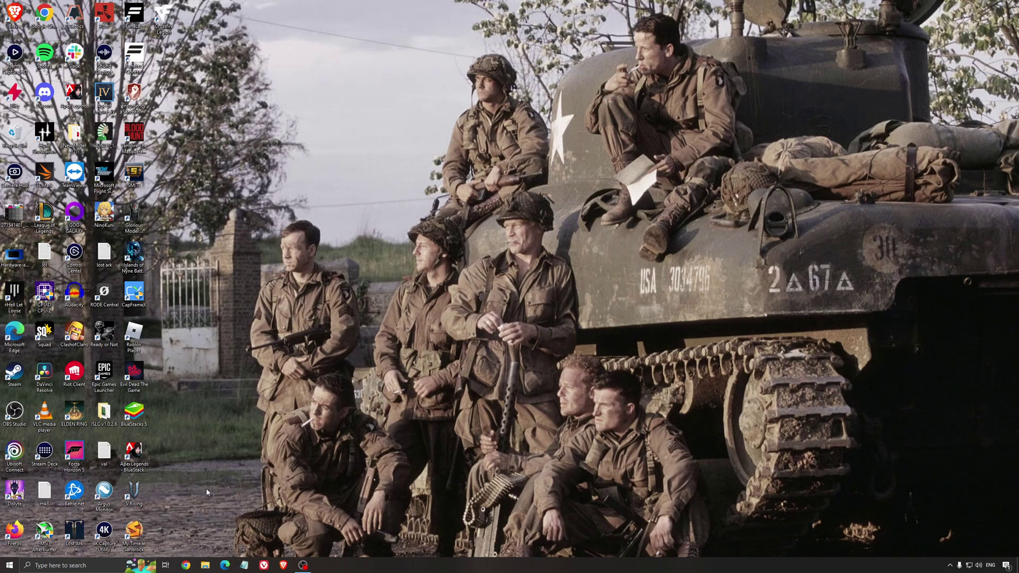
Open the Windows power plan settings through a search for "edit power plan" and go to Power Options.
{"action": "left_click", "coordinate": [104, 567]}
{"action": "type", "text": "edit power plan"}
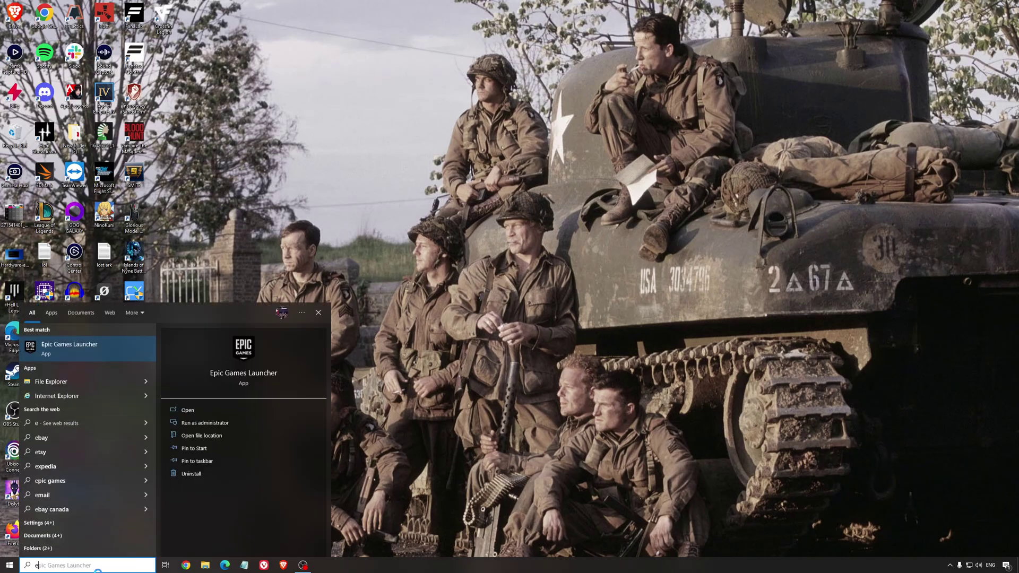
{"action": "key", "text": "Return"}
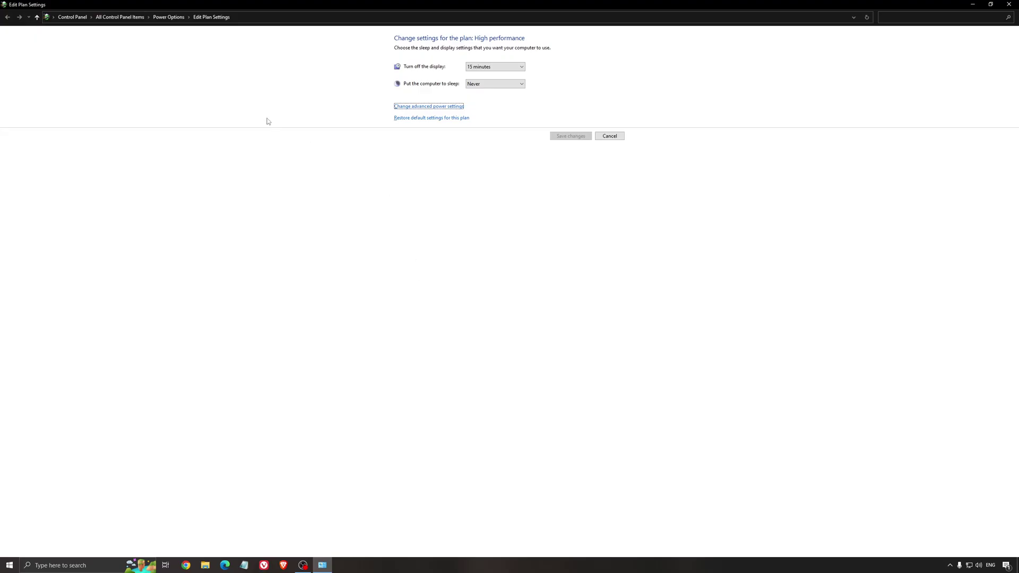
{"action": "left_click", "coordinate": [169, 17]}
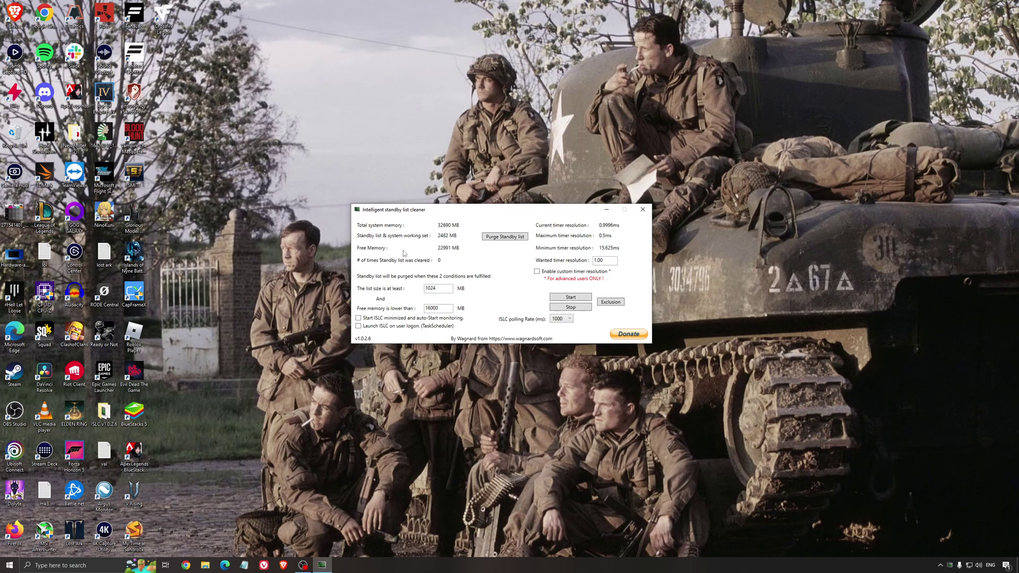
Start monitoring in Intelligent standby list cleaner and minimize its window.
{"action": "left_click_drag", "start_coordinate": [430, 214], "coordinate": [427, 219]}
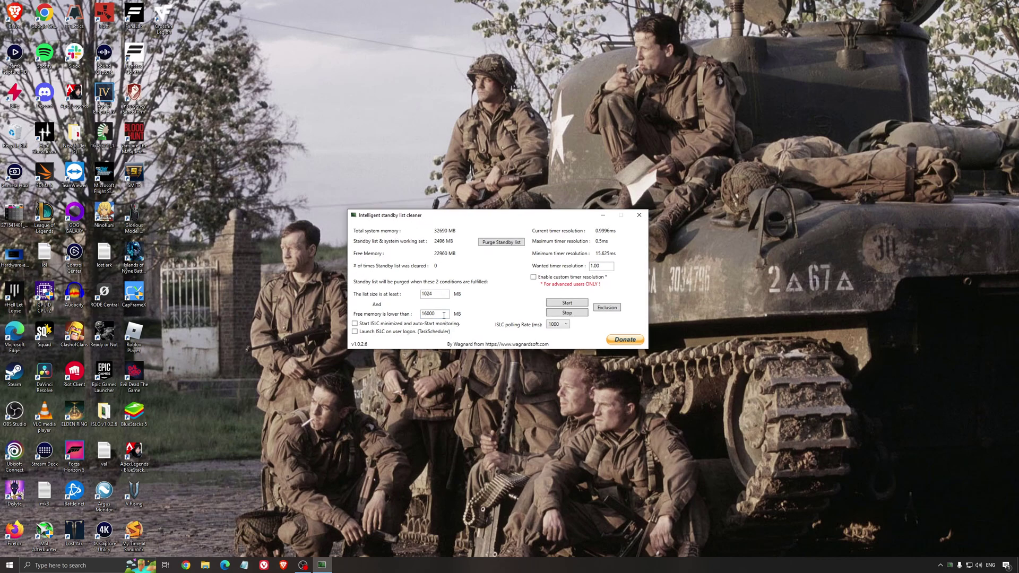
{"action": "left_click_drag", "start_coordinate": [449, 313], "coordinate": [352, 315]}
{"action": "left_click", "coordinate": [567, 303]}
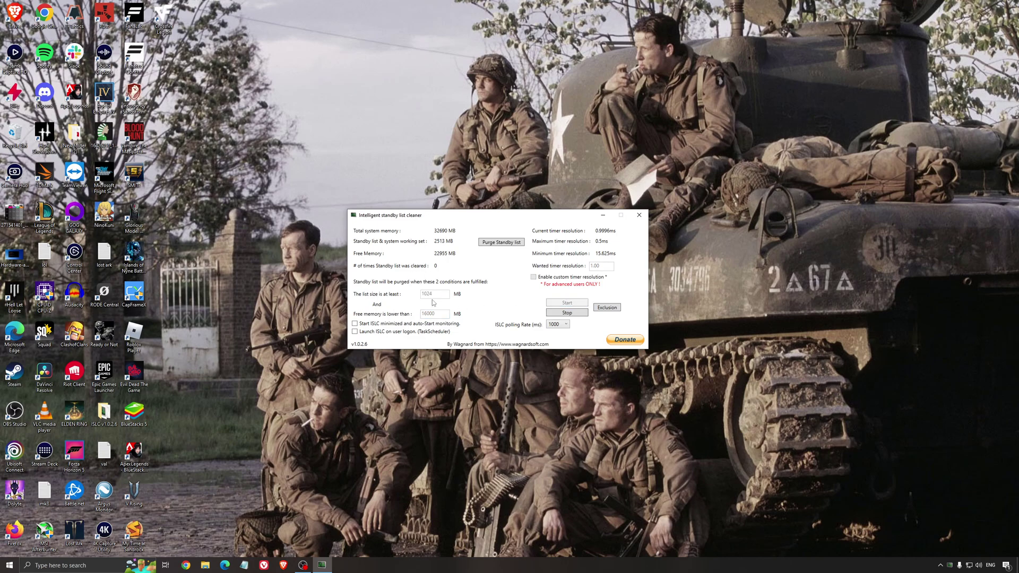
{"action": "left_click_drag", "start_coordinate": [537, 214], "coordinate": [572, 214]}
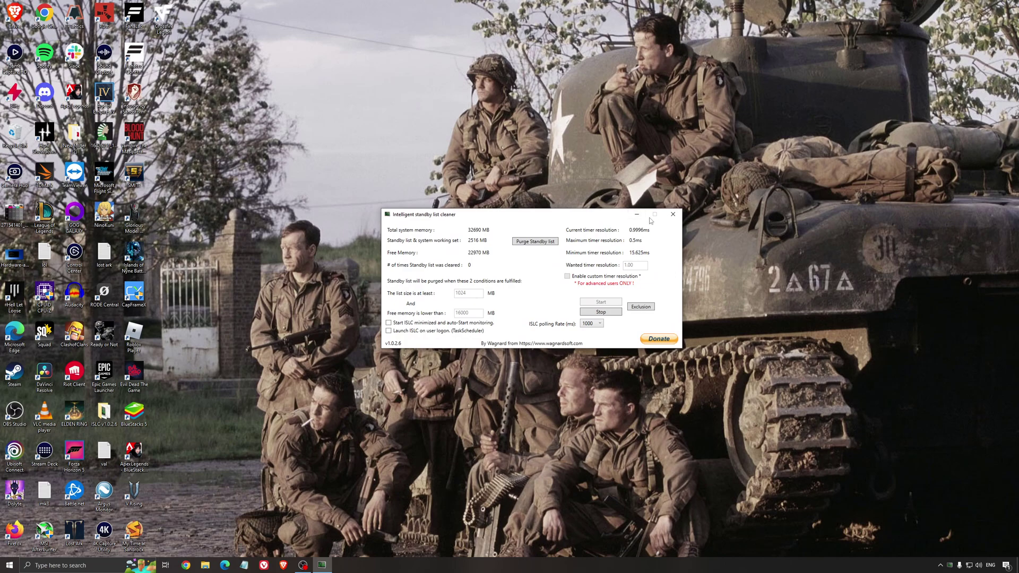
{"action": "left_click", "coordinate": [636, 214]}
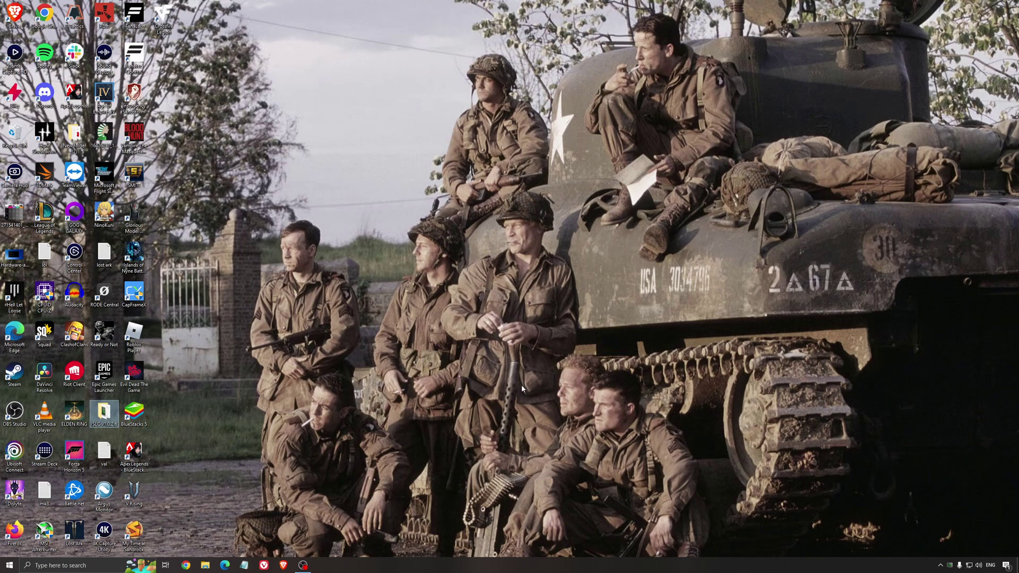
{"action": "left_click", "coordinate": [494, 294]}
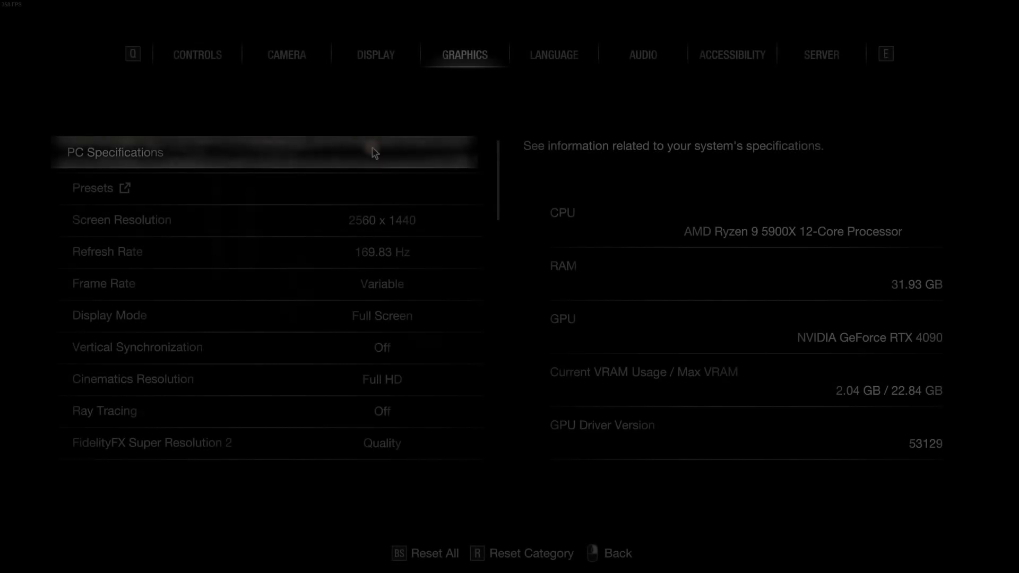
In the game's graphics settings, cycle through the Frame Rate options and set it to 60.
{"action": "key", "text": "Down"}
{"action": "key", "text": "Down"}
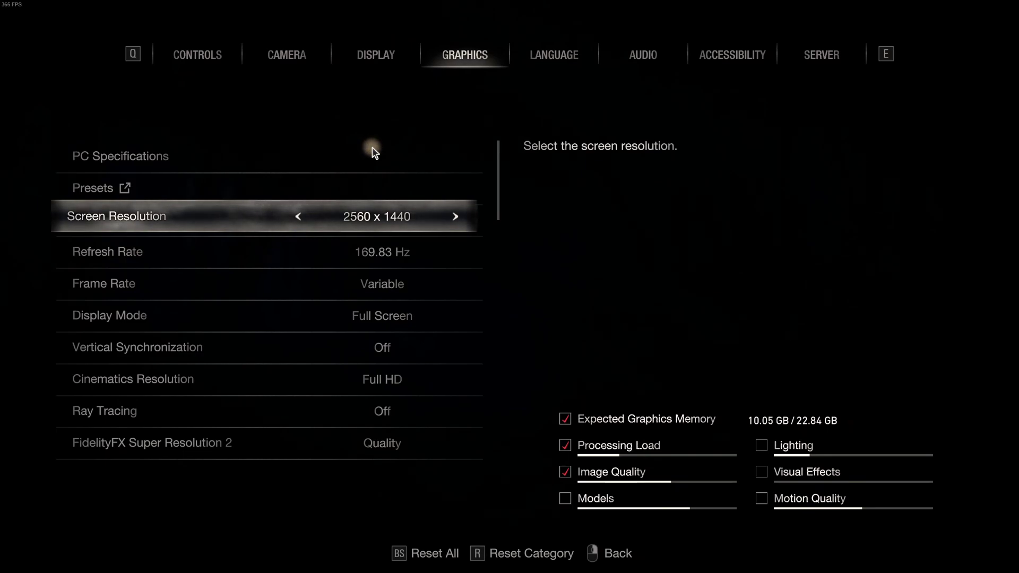
{"action": "key", "text": "Down"}
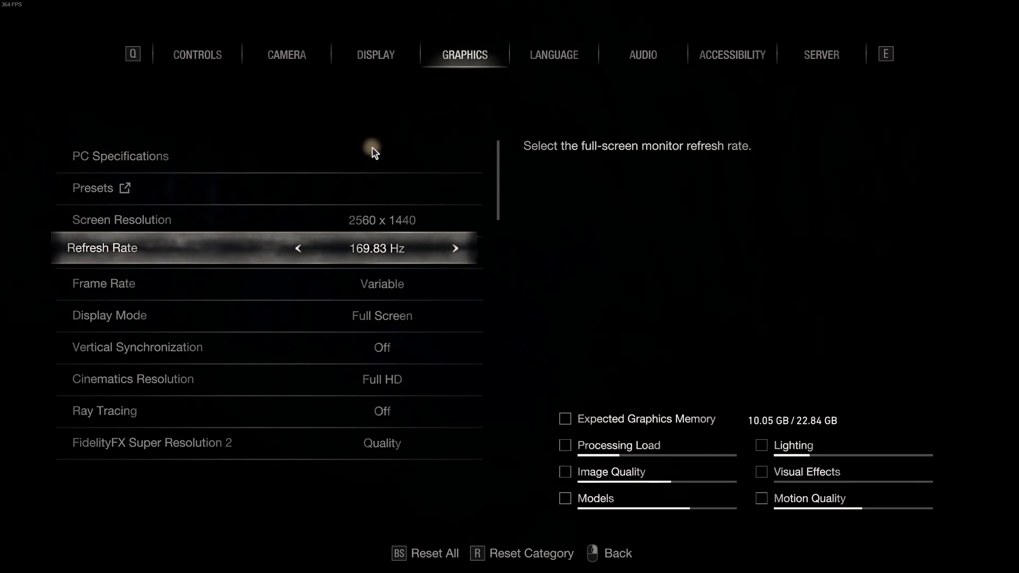
{"action": "key", "text": "Down"}
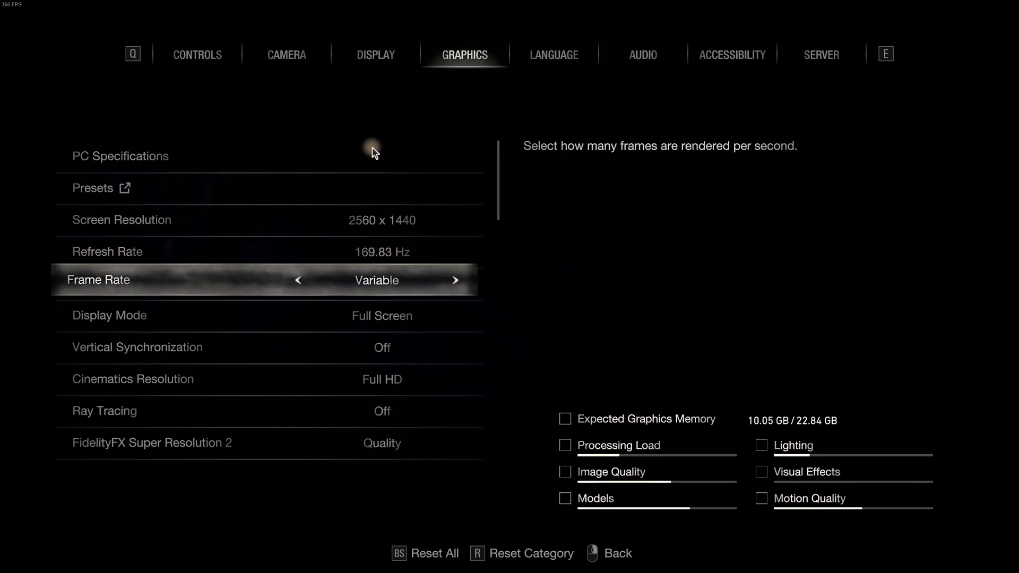
{"action": "key", "text": "Left"}
{"action": "key", "text": "Left"}
{"action": "key", "text": "Left"}
{"action": "key", "text": "Right"}
{"action": "key", "text": "Right"}
{"action": "key", "text": "Left"}
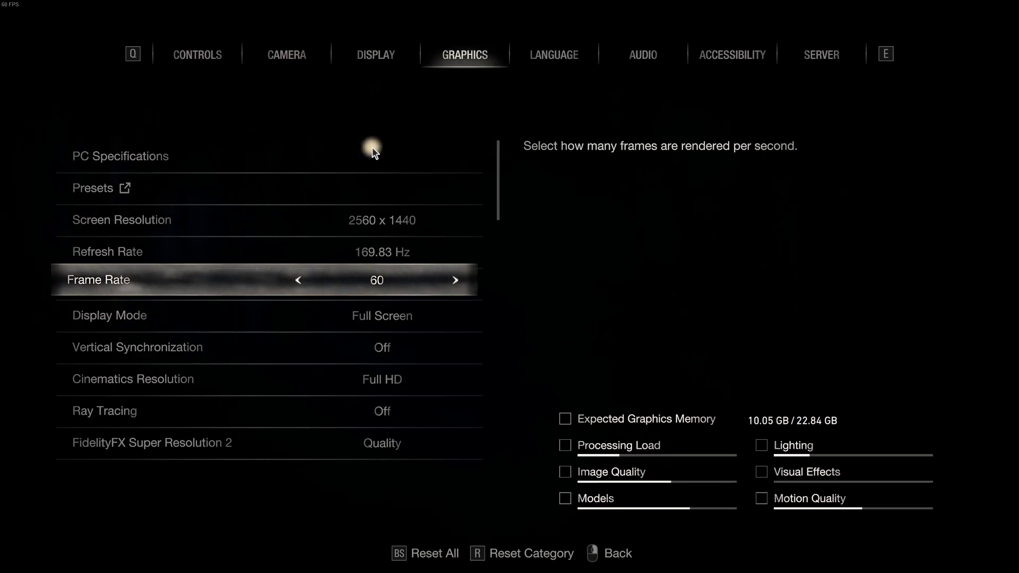
Set the Frame Rate to Variable and check the Display Mode and Vertical Synchronization settings.
{"action": "key", "text": "Right"}
{"action": "key", "text": "Right"}
{"action": "key", "text": "Down"}
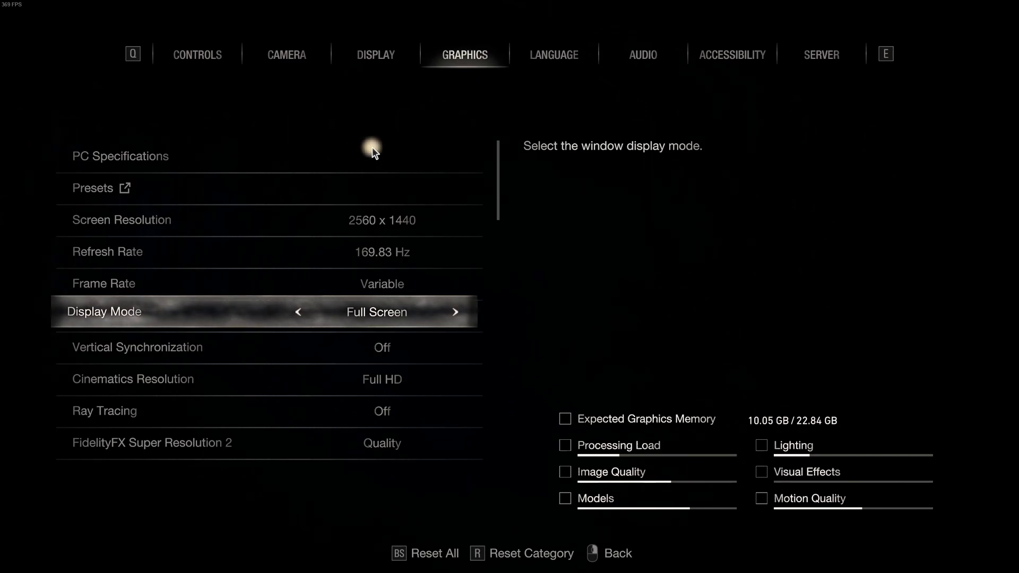
{"action": "key", "text": "Down"}
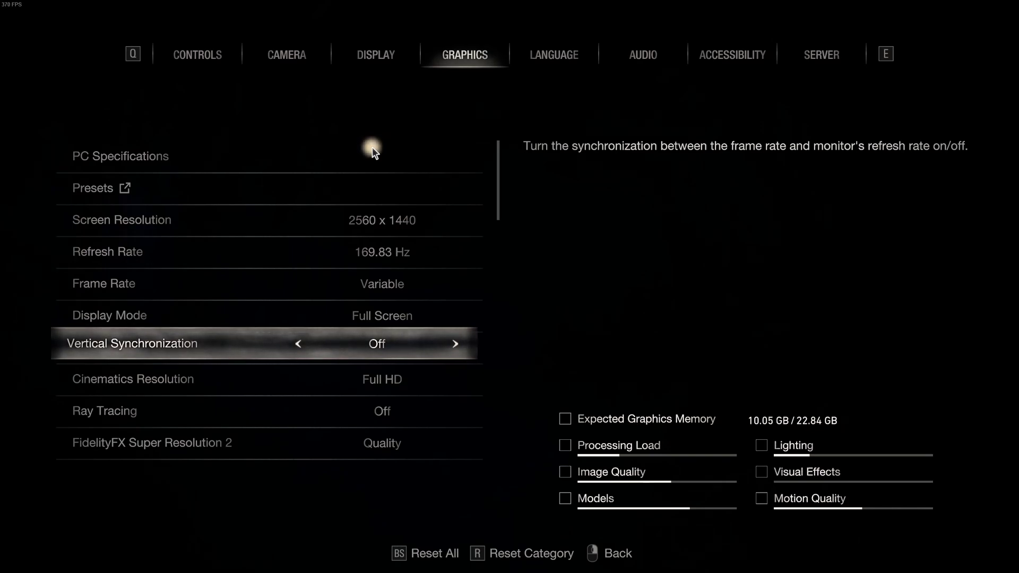
Try the Cinematics Resolution at 4K and set it back to Full HD.
{"action": "key", "text": "Down"}
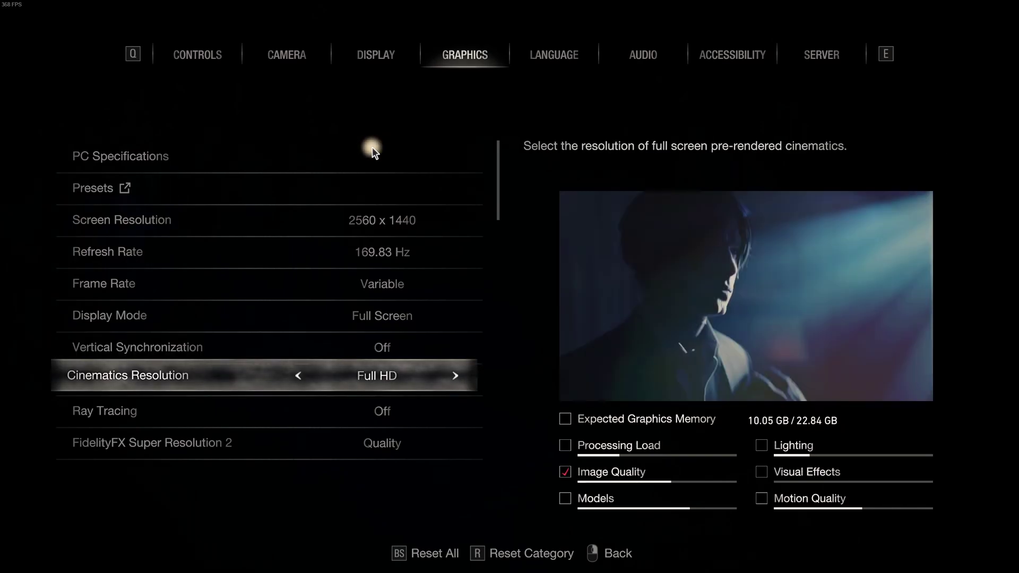
{"action": "key", "text": "Right"}
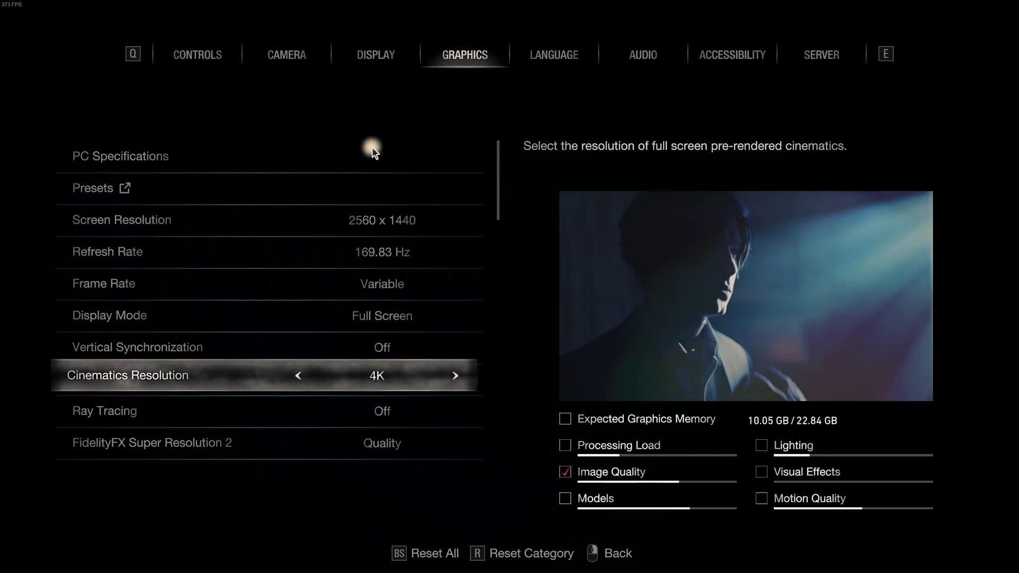
{"action": "key", "text": "Left"}
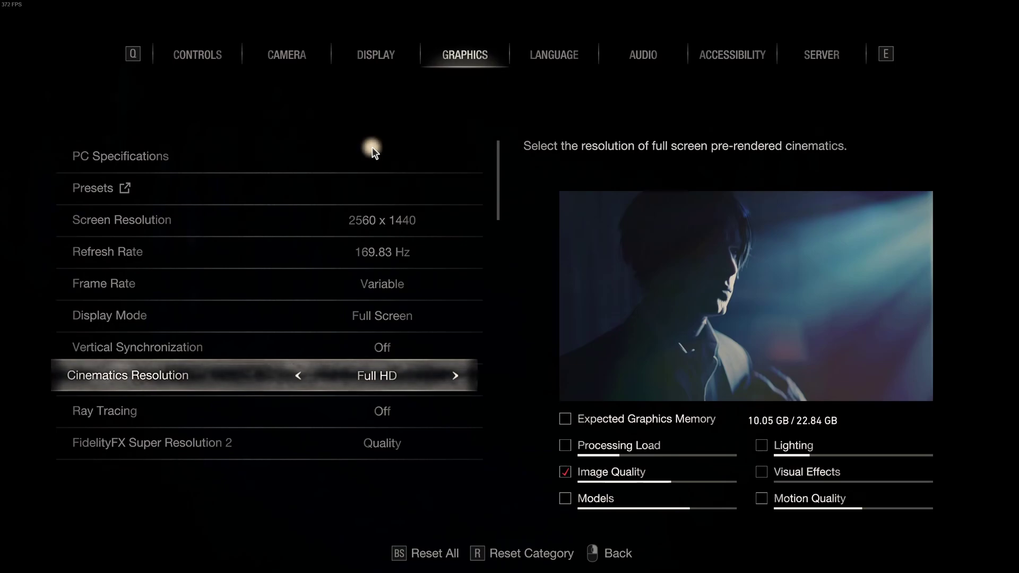
Review the Ray Tracing, FidelityFX Super Resolution 2 and FidelityFX Super Resolution 1 settings.
{"action": "key", "text": "Down"}
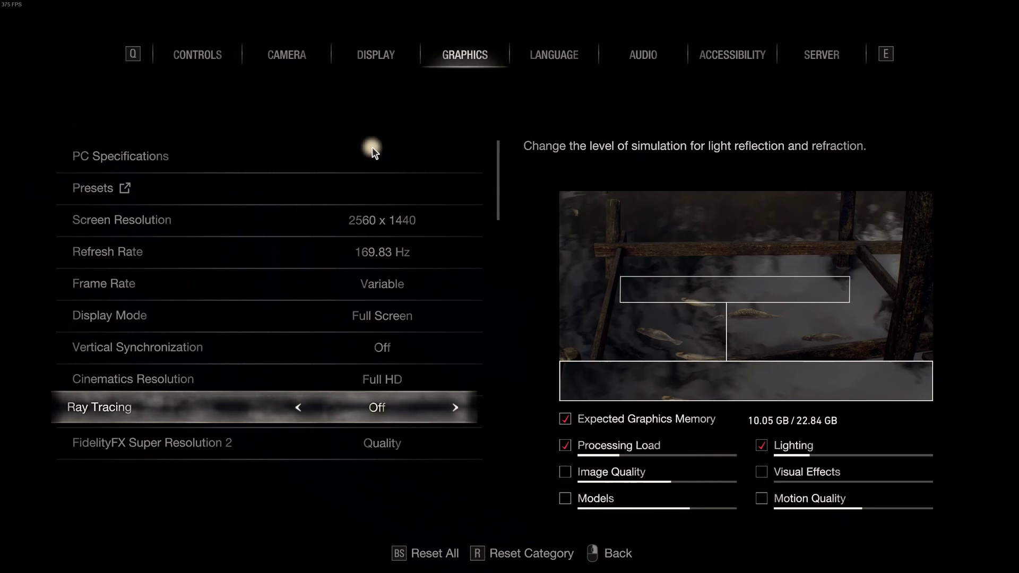
{"action": "key", "text": "Down"}
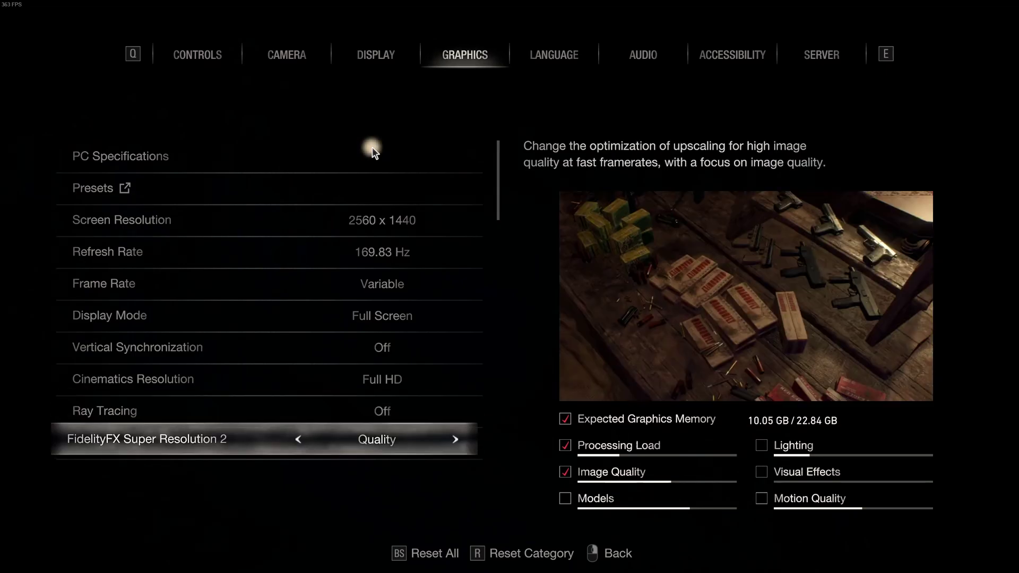
{"action": "key", "text": "Down"}
{"action": "key", "text": "Up"}
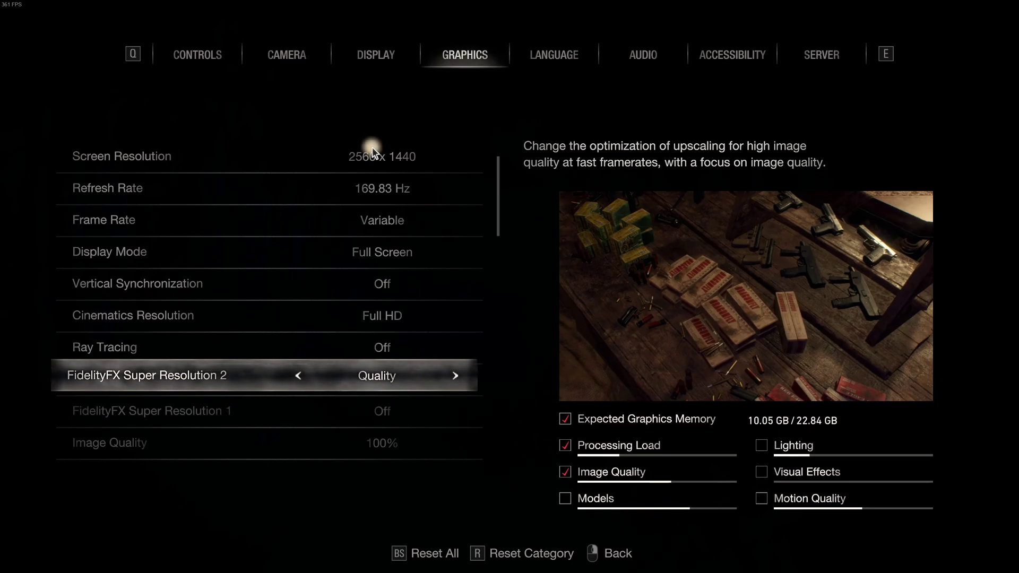
{"action": "key", "text": "Down"}
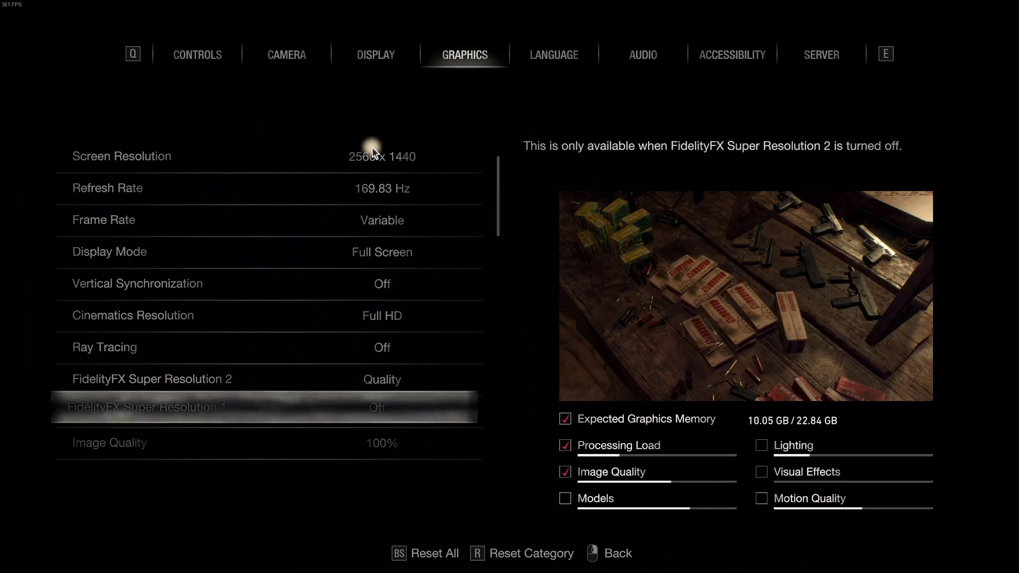
{"action": "key", "text": "Up"}
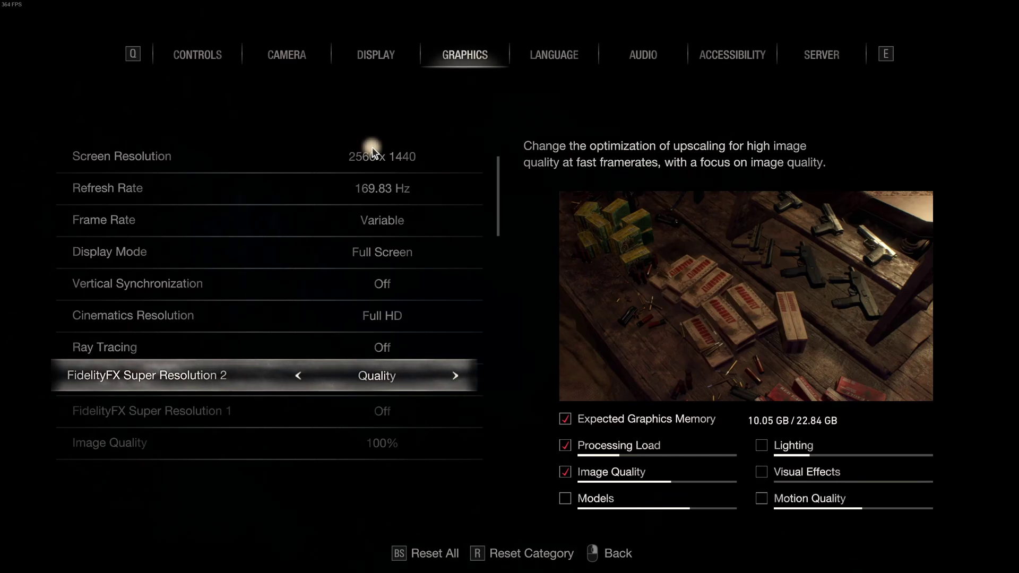
Turn off FidelityFX Super Resolution 2, try Anti-aliasing at TAA, and check Image Quality and Rendering Mode.
{"action": "key", "text": "Right"}
{"action": "key", "text": "Right"}
{"action": "key", "text": "Left"}
{"action": "key", "text": "Down"}
{"action": "key", "text": "Down"}
{"action": "key", "text": "Down"}
{"action": "key", "text": "Down"}
{"action": "key", "text": "Right"}
{"action": "key", "text": "Up"}
{"action": "key", "text": "Up"}
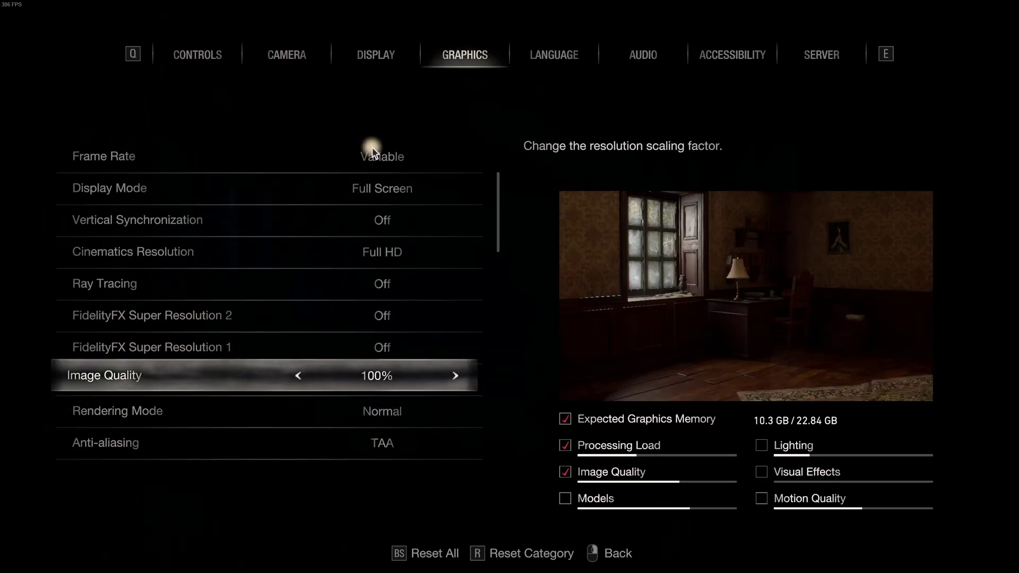
{"action": "key", "text": "Down"}
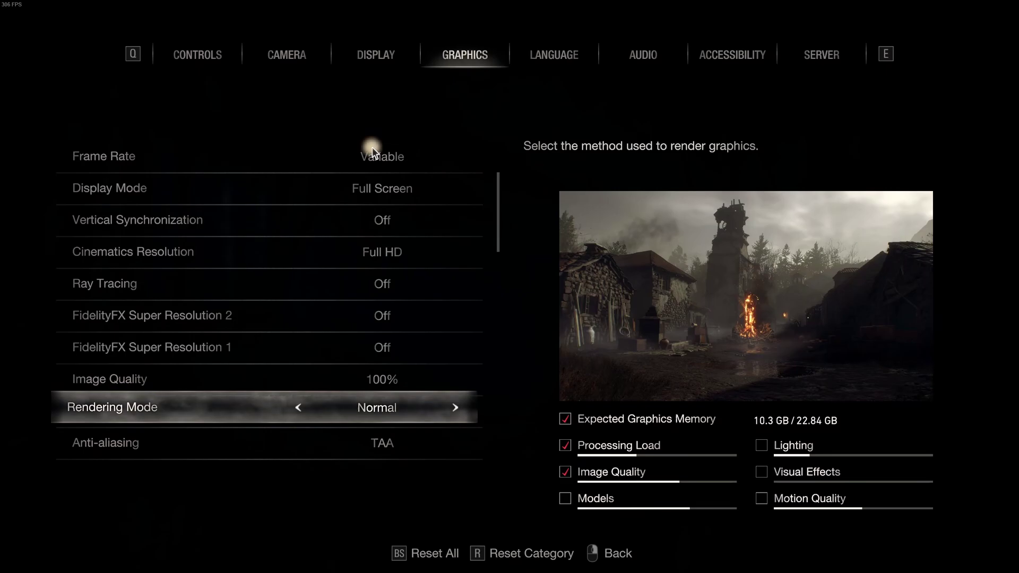
{"action": "key", "text": "Down"}
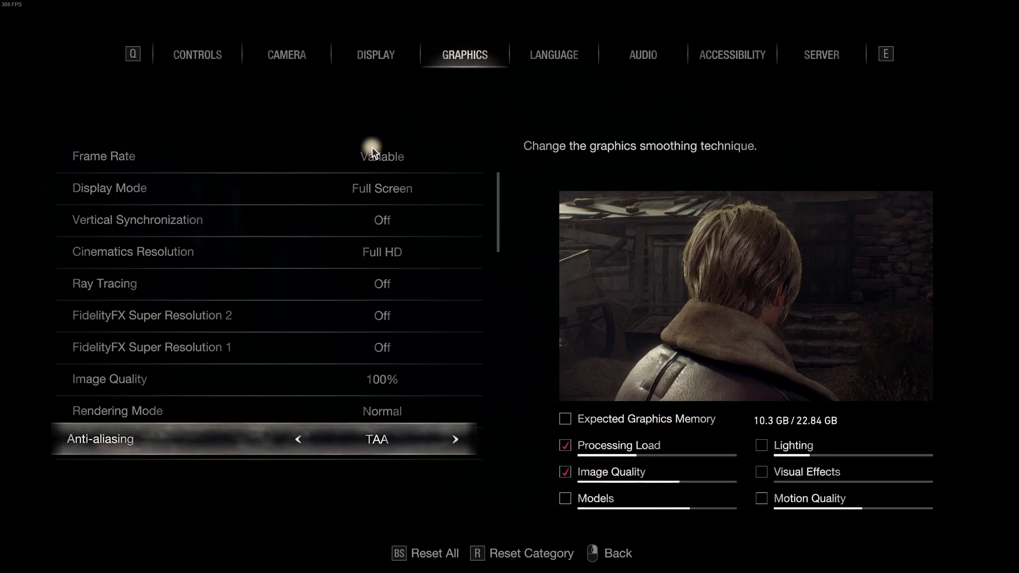
Set FidelityFX Super Resolution 2 to Quality.
{"action": "key", "text": "Up"}
{"action": "key", "text": "Up"}
{"action": "key", "text": "Up"}
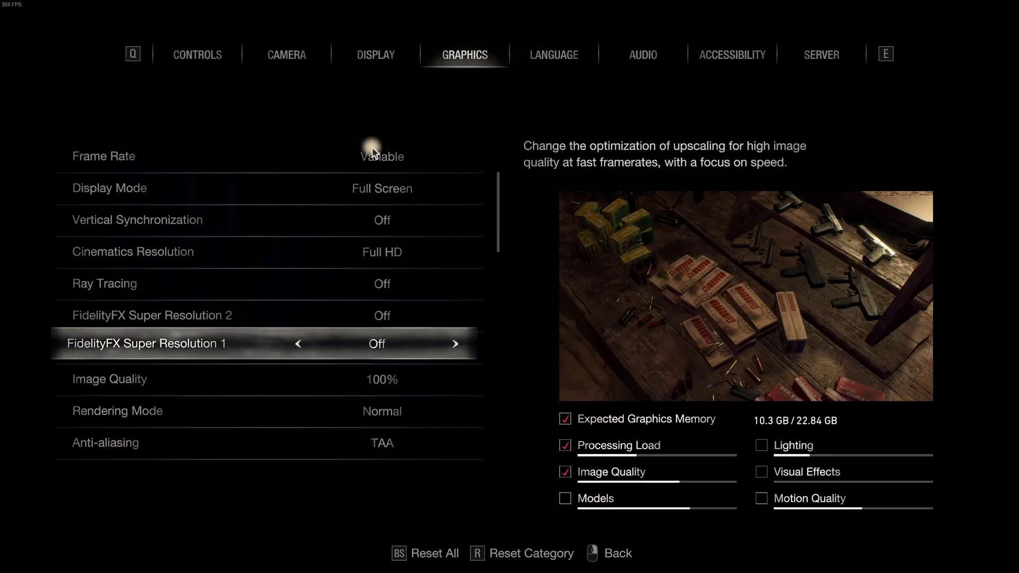
{"action": "key", "text": "Up"}
{"action": "key", "text": "Right"}
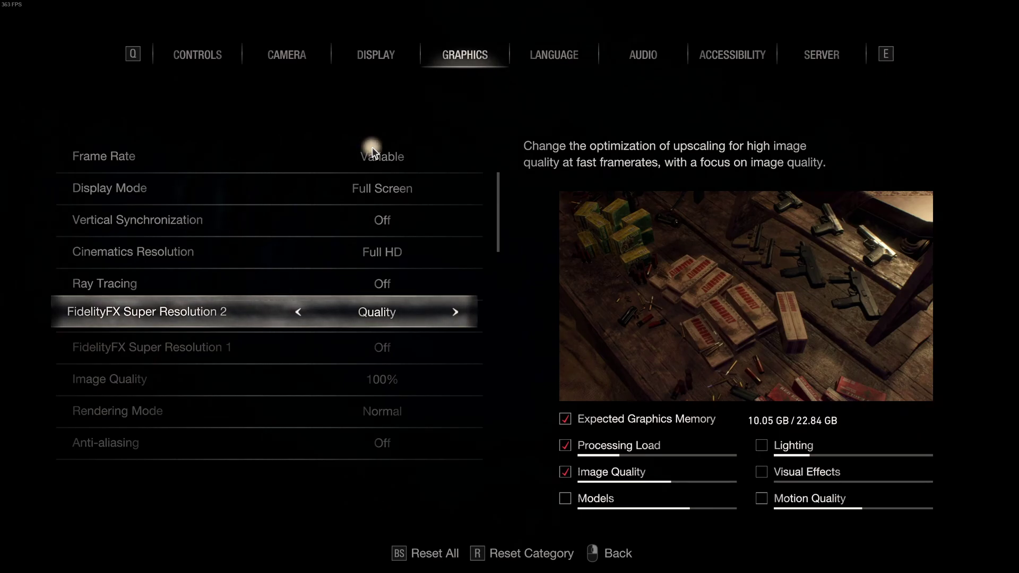
Examine the options that depend on upscaling and the Texture Quality and Texture Filtering settings.
{"action": "key", "text": "Down"}
{"action": "key", "text": "Down"}
{"action": "key", "text": "Down"}
{"action": "key", "text": "Down"}
{"action": "key", "text": "Down"}
{"action": "key", "text": "Down"}
{"action": "key", "text": "Down"}
{"action": "key", "text": "Down"}
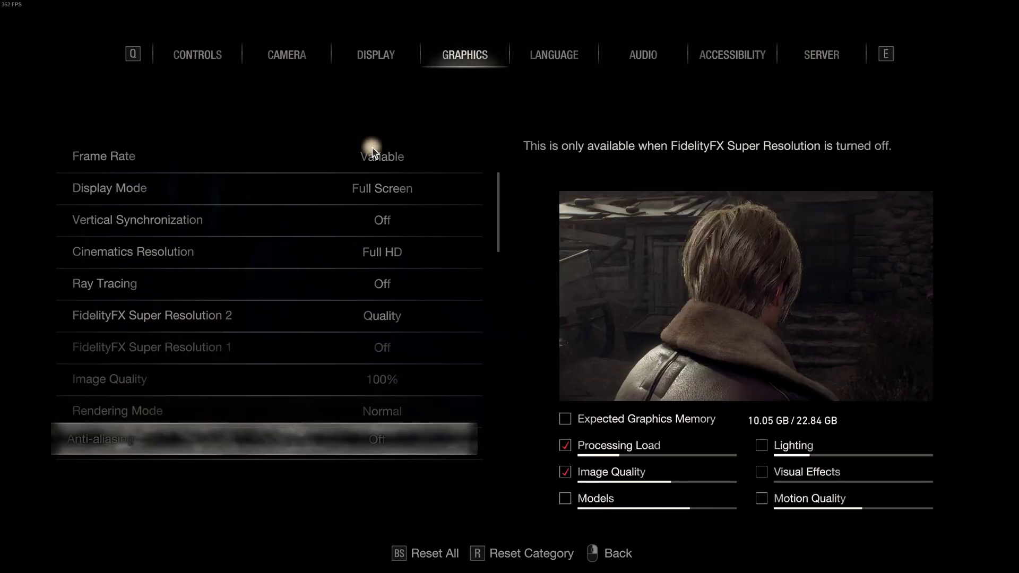
{"action": "key", "text": "Down"}
{"action": "key", "text": "Down"}
{"action": "key", "text": "Up"}
{"action": "key", "text": "Up"}
{"action": "key", "text": "Up"}
{"action": "key", "text": "Up"}
{"action": "key", "text": "Up"}
{"action": "key", "text": "Down"}
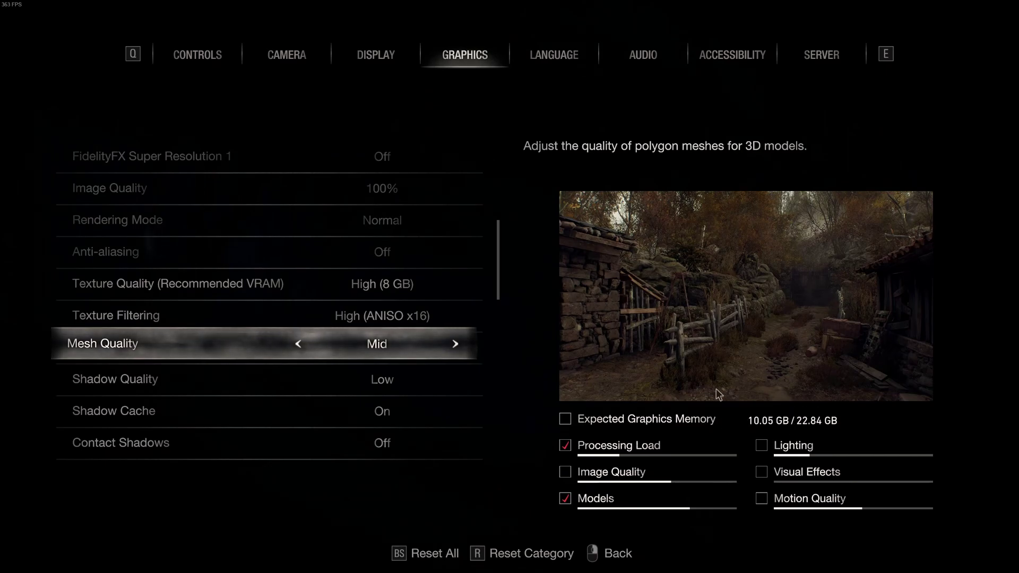
{"action": "left_click", "coordinate": [299, 282]}
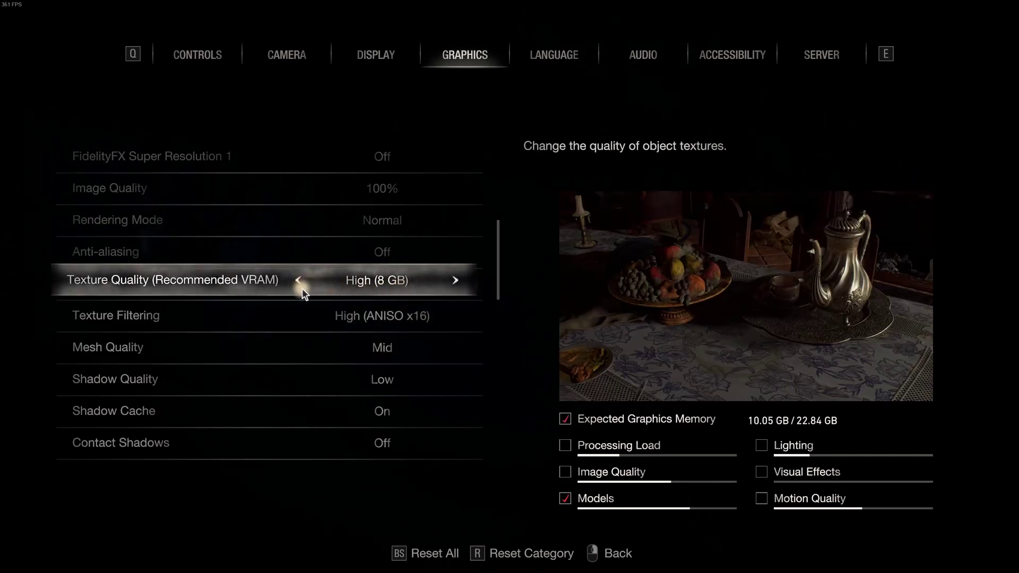
{"action": "left_click", "coordinate": [460, 282]}
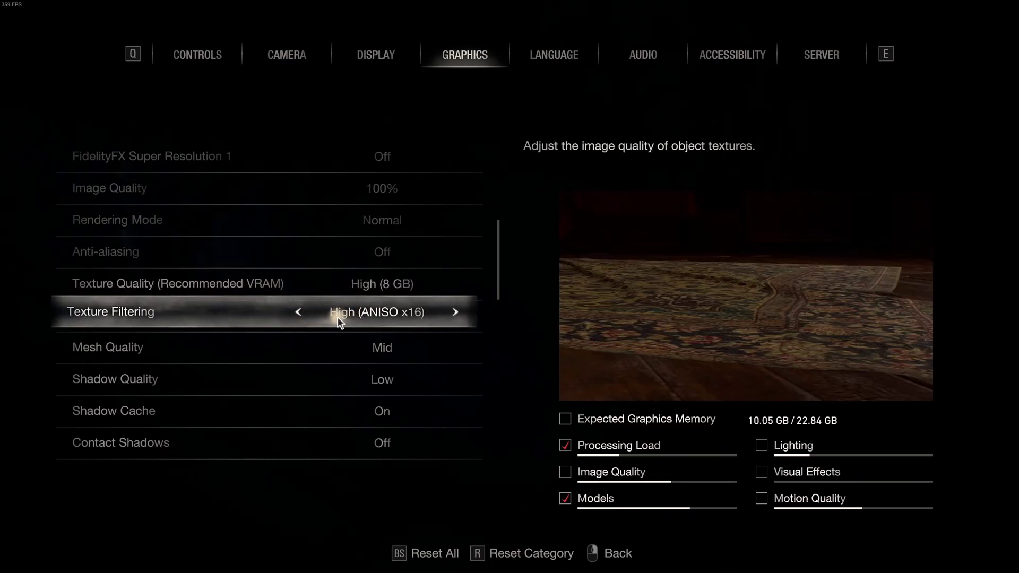
Cycle through the Mesh Quality options, including Low, and return it to Mid.
{"action": "key", "text": "Down"}
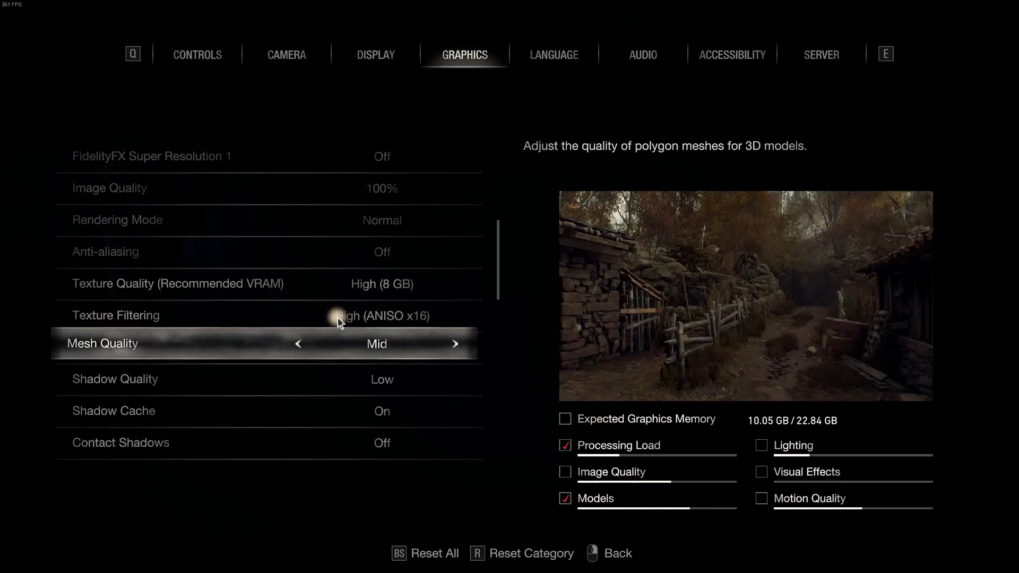
{"action": "key", "text": "Right"}
{"action": "key", "text": "Right"}
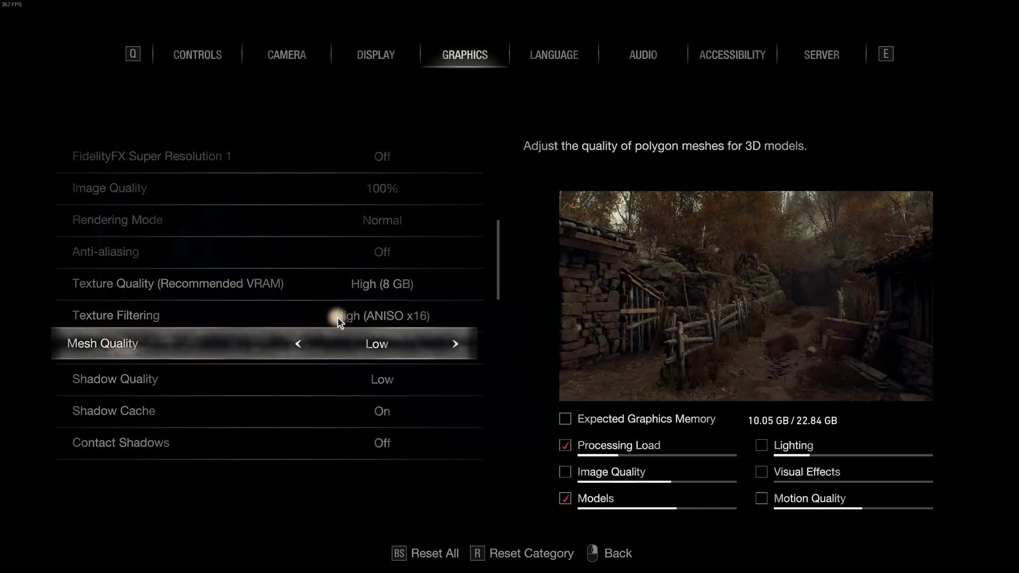
{"action": "key", "text": "Right"}
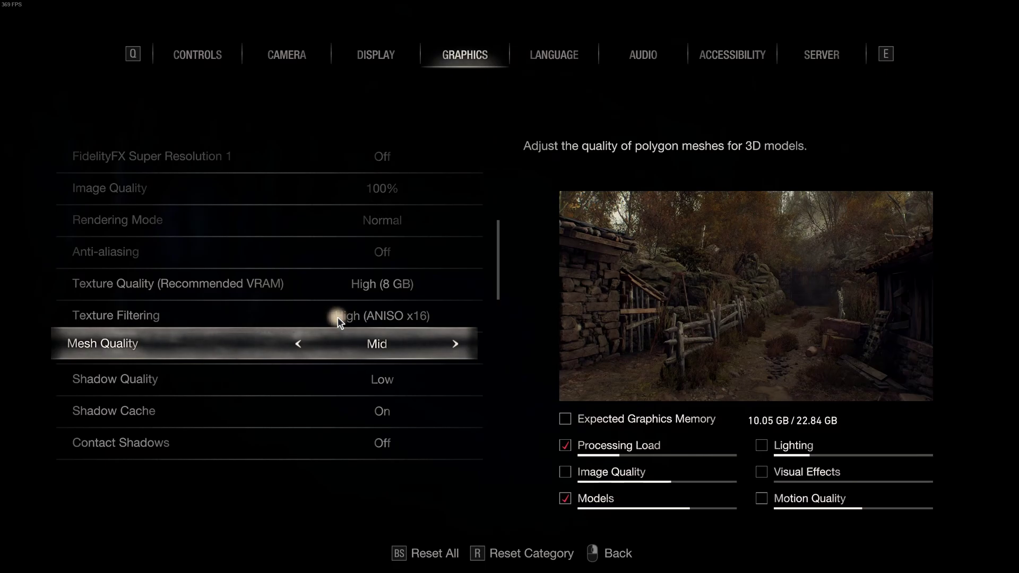
Examine the Shadow Quality, Shadow Cache and Contact Shadows settings, continuing to Ambient Occlusion.
{"action": "key", "text": "Down"}
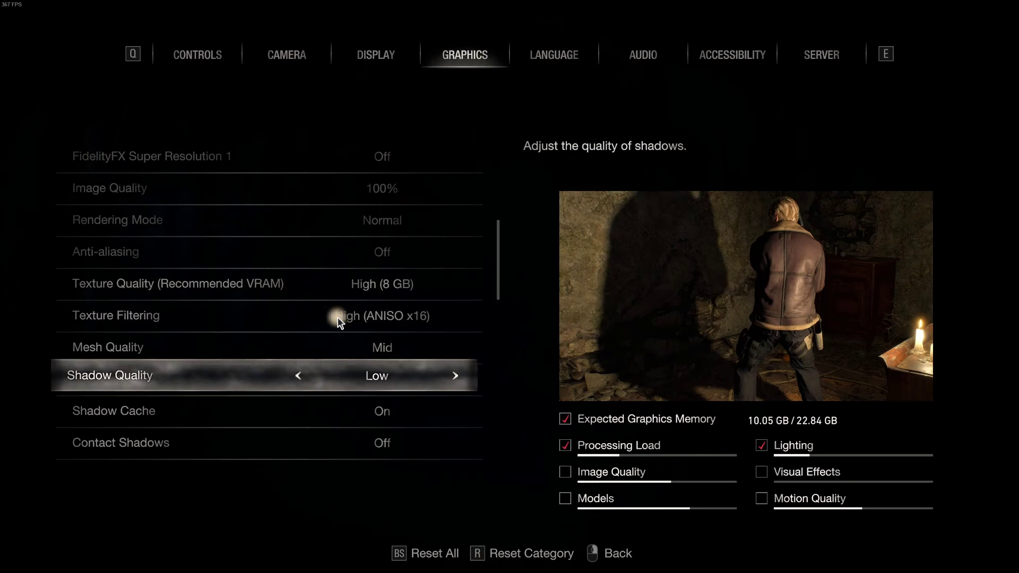
{"action": "key", "text": "Down"}
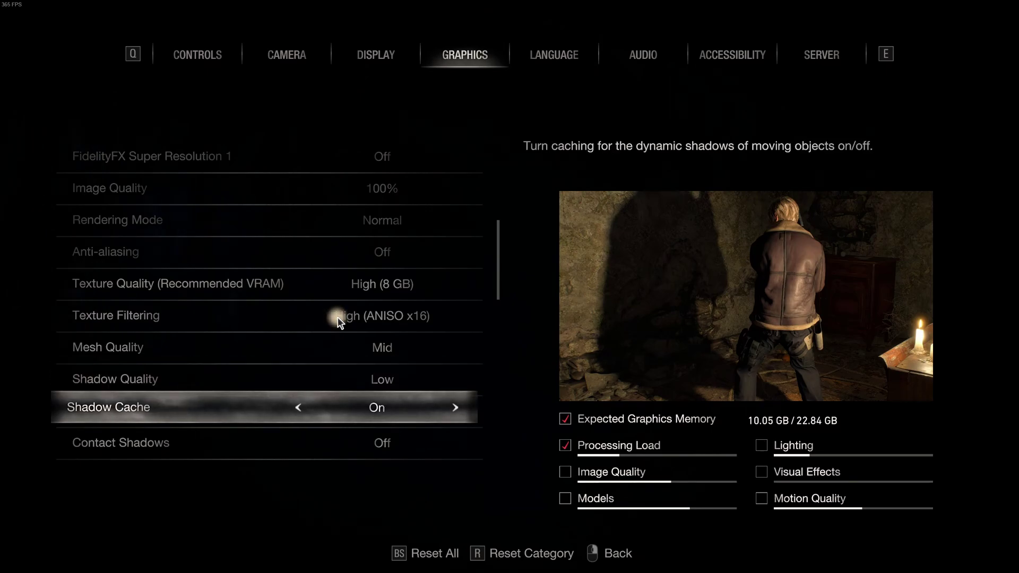
{"action": "key", "text": "Down"}
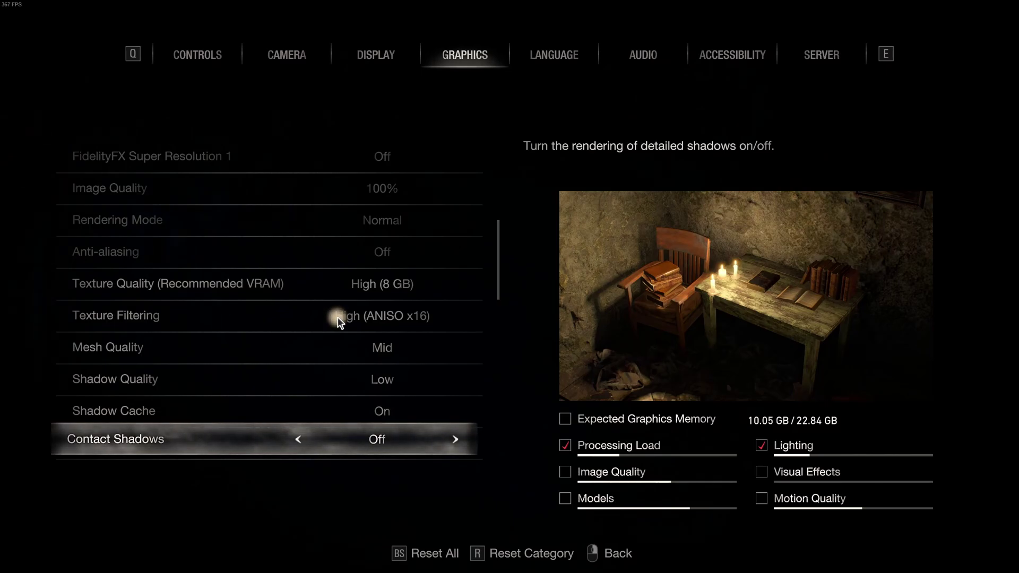
{"action": "key", "text": "Down"}
{"action": "key", "text": "Down"}
{"action": "key", "text": "Down"}
{"action": "key", "text": "Down"}
{"action": "key", "text": "Up"}
{"action": "key", "text": "Up"}
{"action": "key", "text": "Up"}
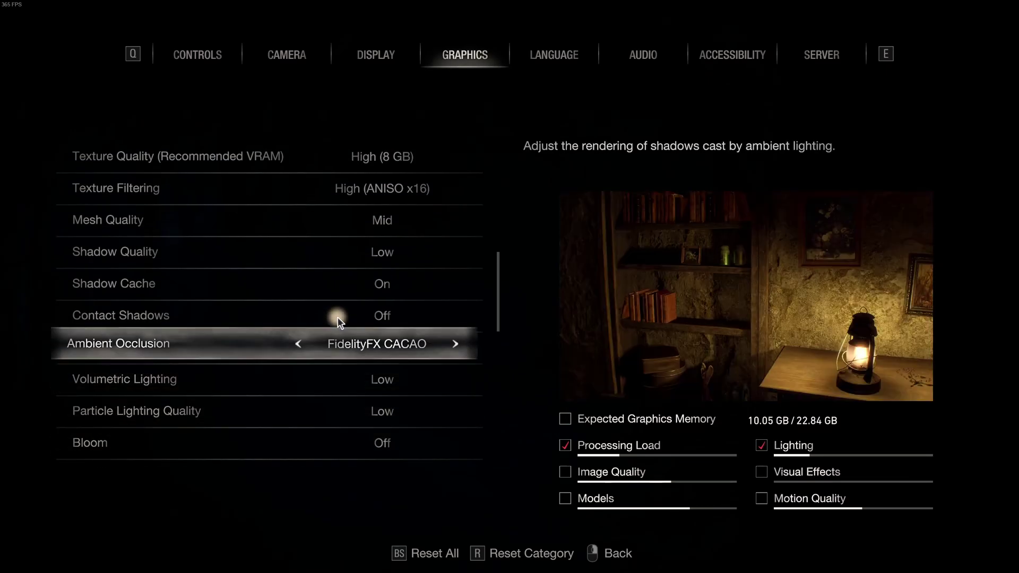
Try Ambient Occlusion at Off and set it back to FidelityFX CACAO.
{"action": "key", "text": "Left"}
{"action": "key", "text": "Left"}
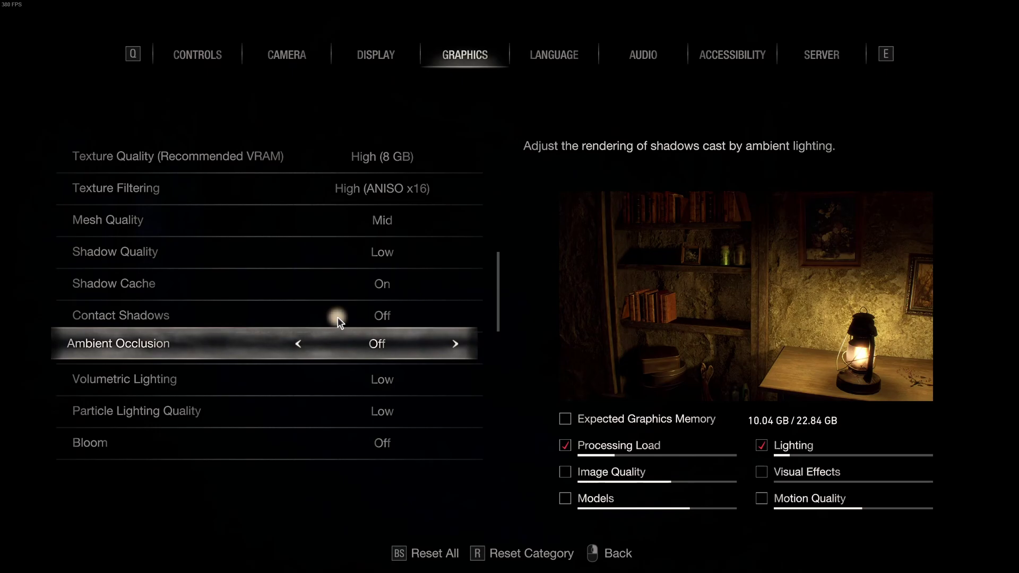
{"action": "key", "text": "Right"}
{"action": "key", "text": "Right"}
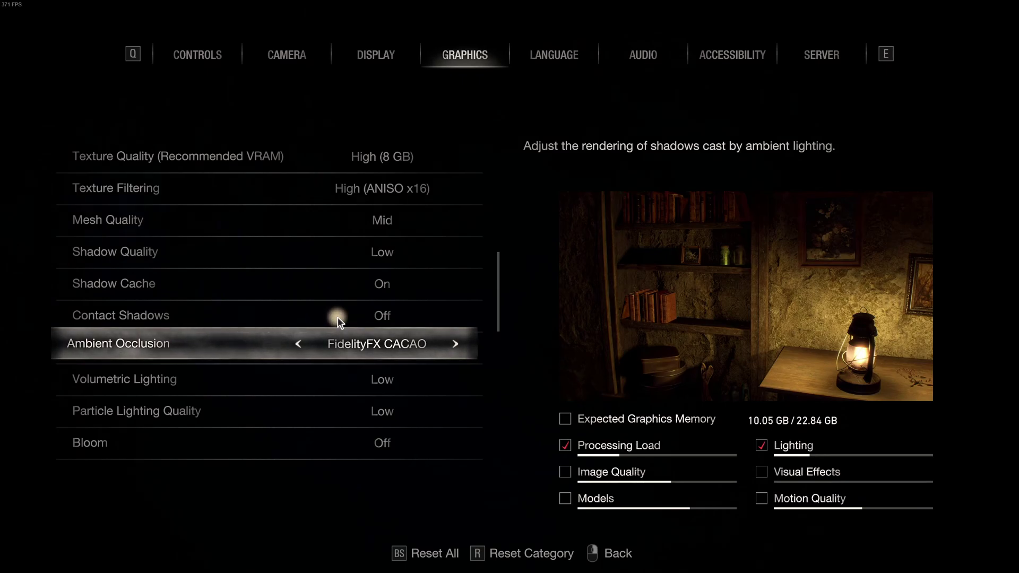
Review the lighting, Bloom, Screen Space Reflections and Subsurface Scattering settings down to Hair Strands.
{"action": "key", "text": "Down"}
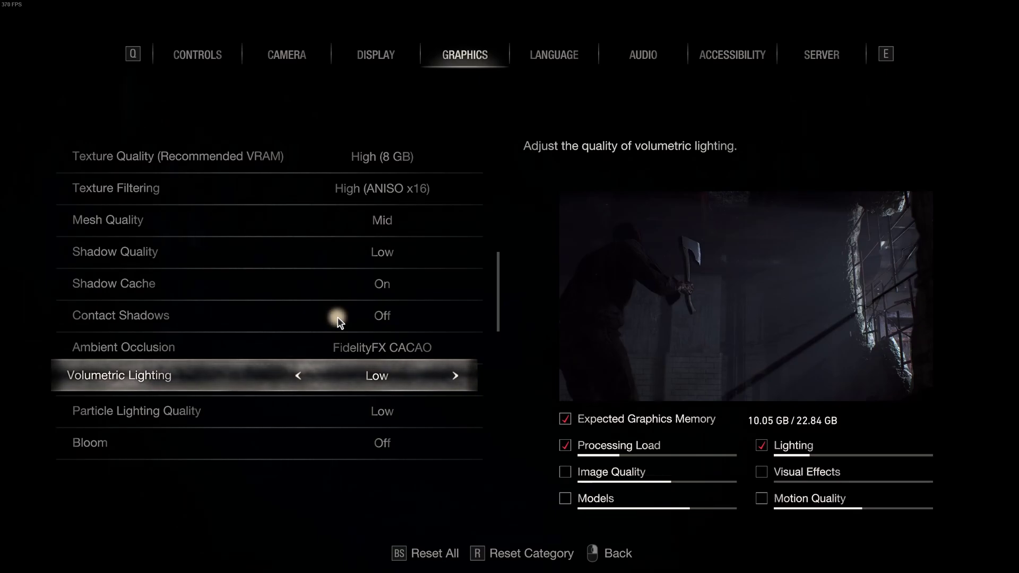
{"action": "key", "text": "Down"}
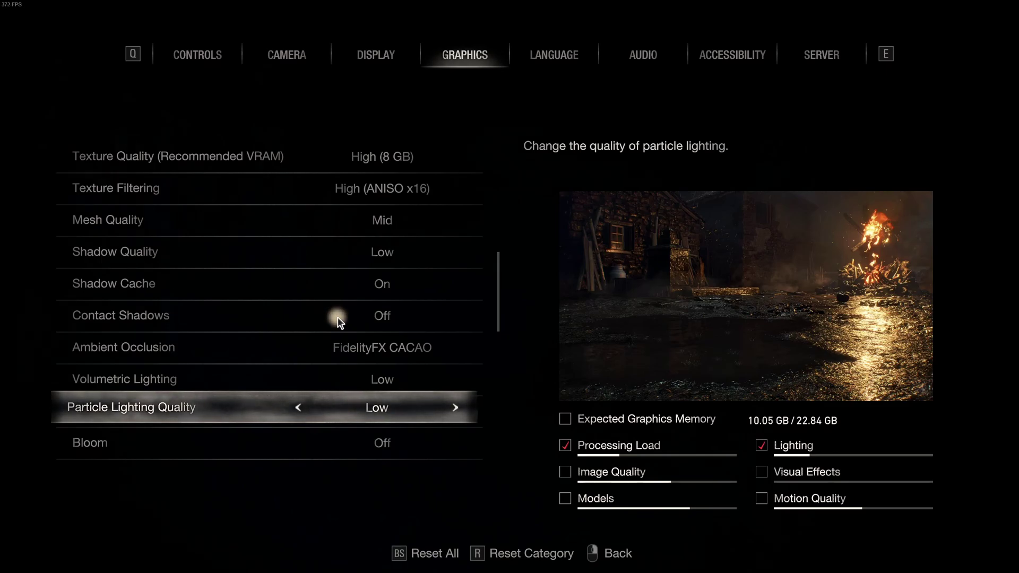
{"action": "key", "text": "Down"}
{"action": "key", "text": "Down"}
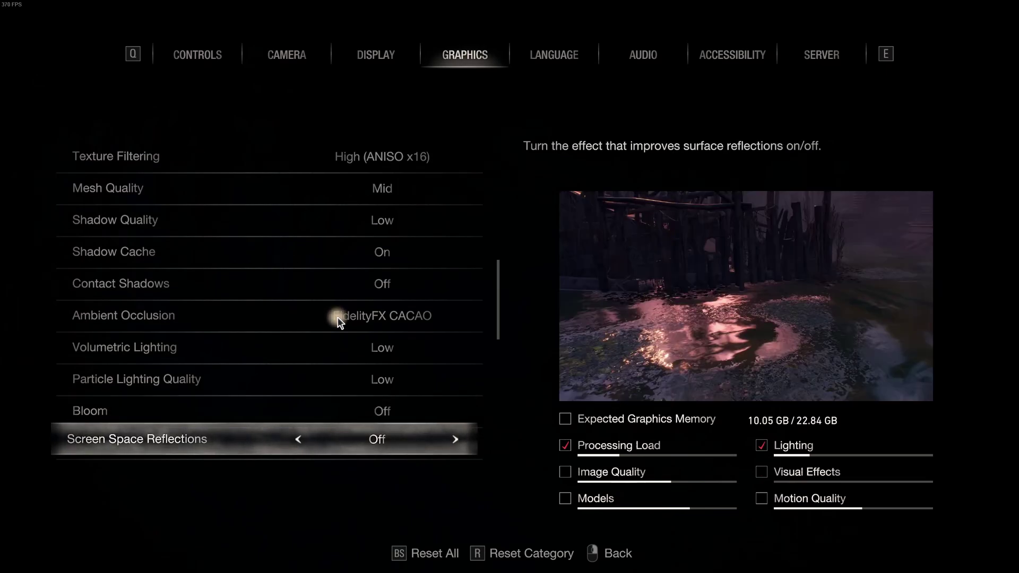
{"action": "key", "text": "Down"}
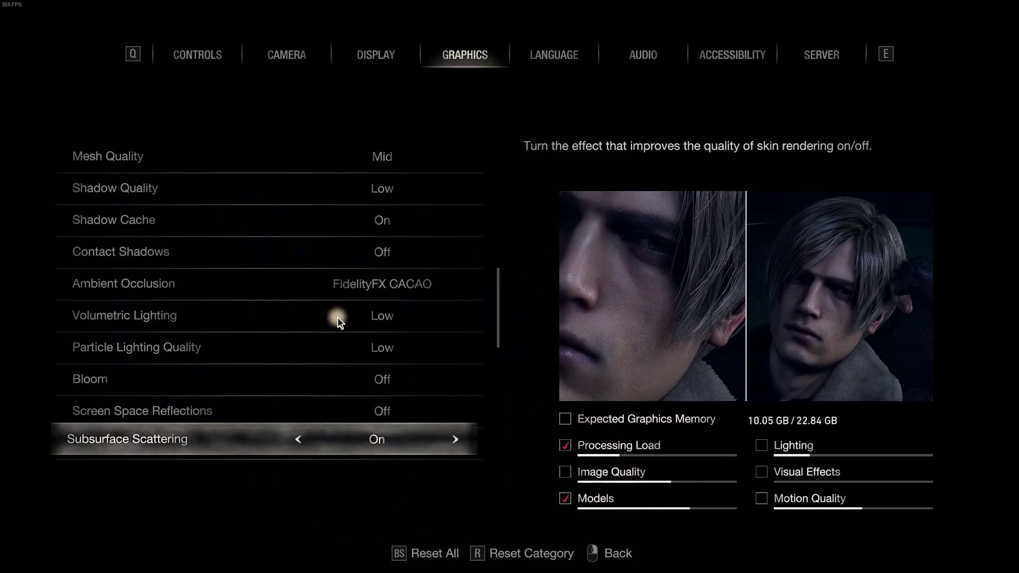
{"action": "key", "text": "Down"}
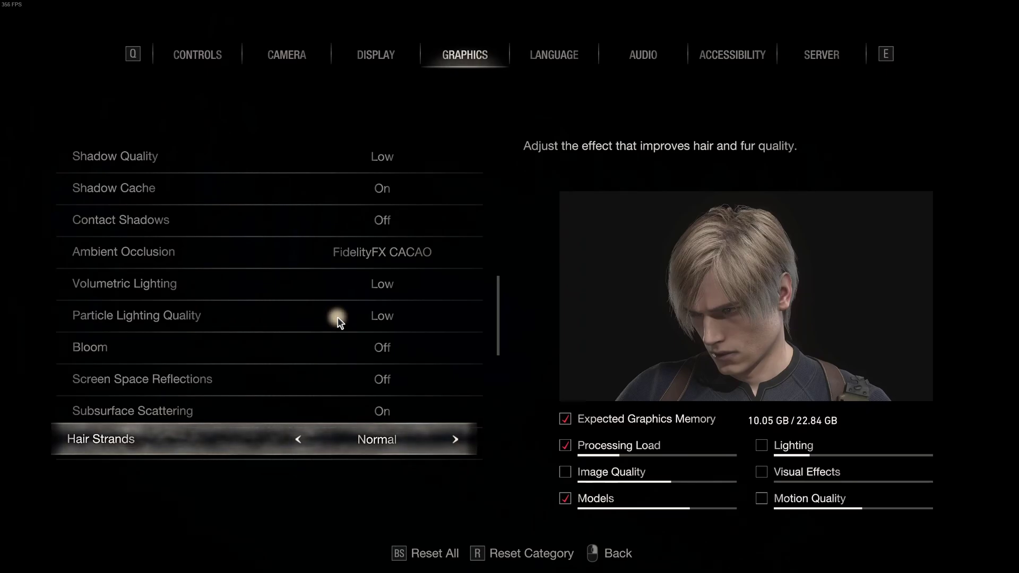
Try Hair Strands at High and set it back to Normal.
{"action": "key", "text": "Right"}
{"action": "key", "text": "Down"}
{"action": "key", "text": "Up"}
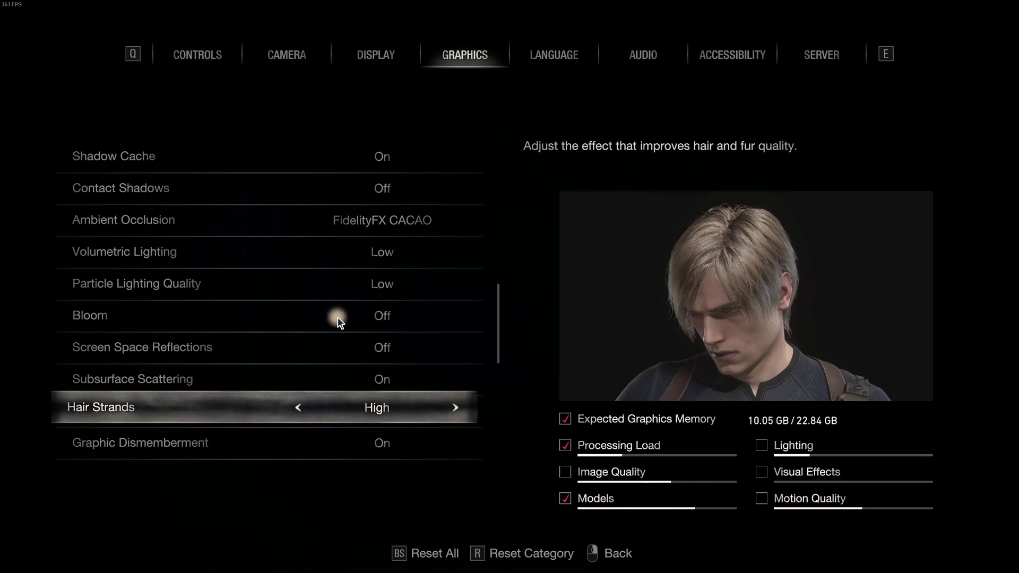
{"action": "key", "text": "Left"}
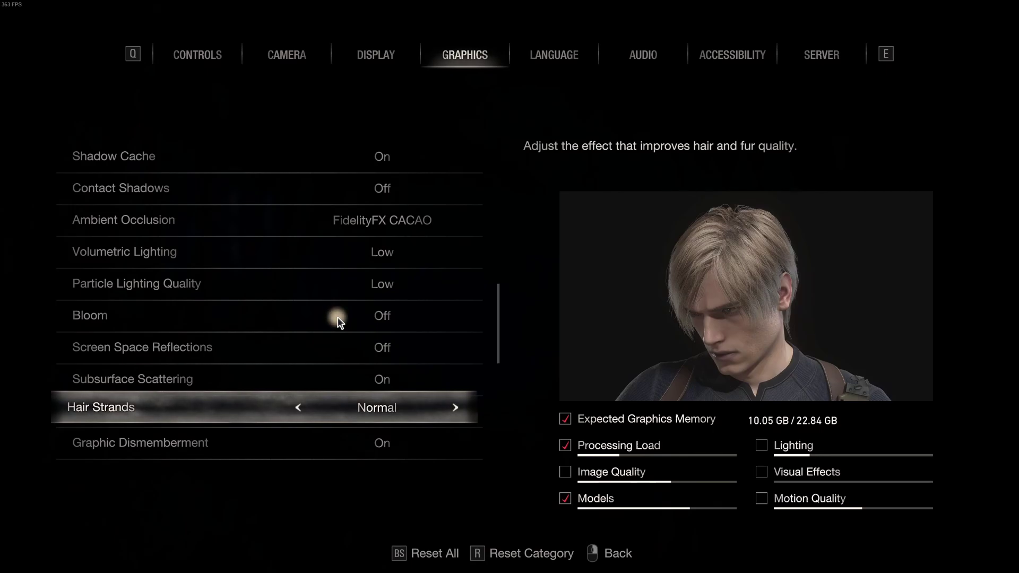
Review the graphics settings from Hair Strands through Graphic Dismemberment, Persistent Corpses, Corpse Physics, Diverse Enemy Animations and Motion Blur to Rain Quality.
{"action": "key", "text": "Left"}
{"action": "key", "text": "Right"}
{"action": "key", "text": "Down"}
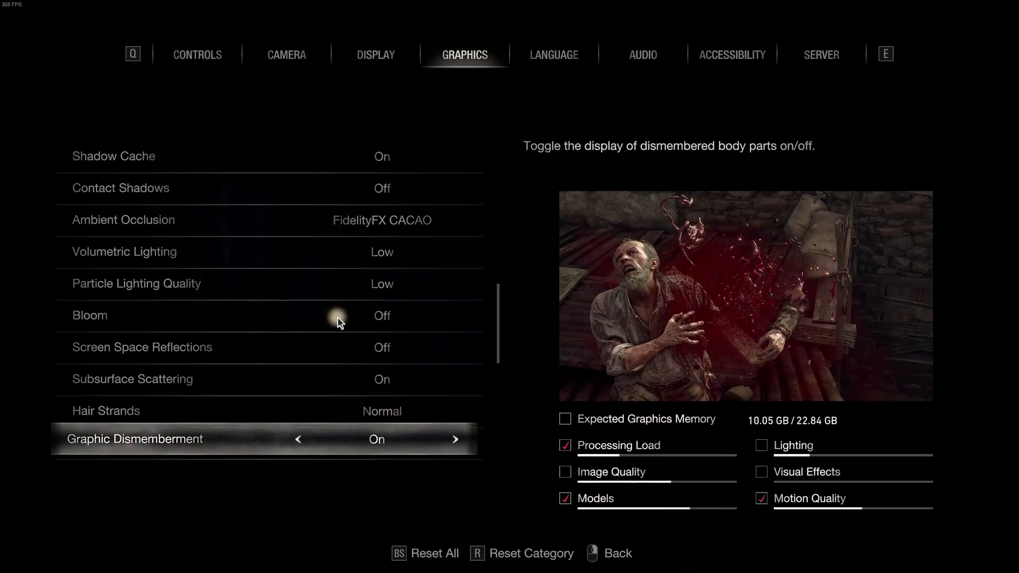
{"action": "key", "text": "Down"}
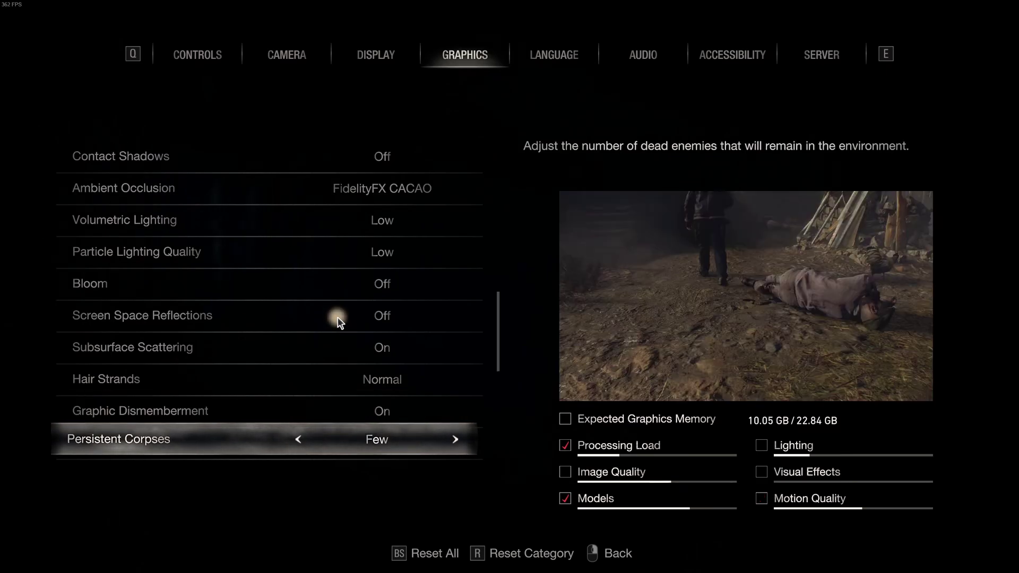
{"action": "key", "text": "Down"}
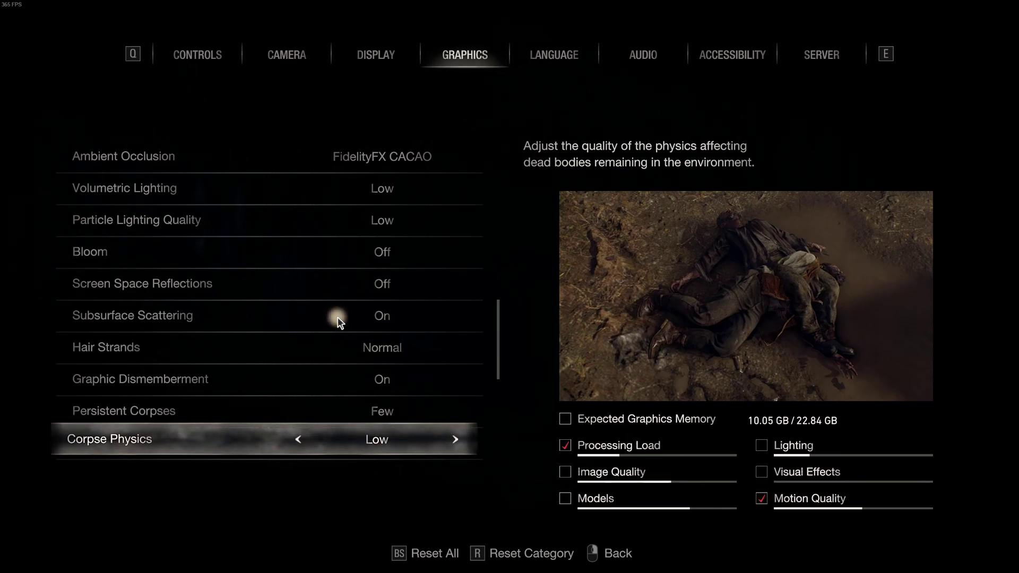
{"action": "key", "text": "Down"}
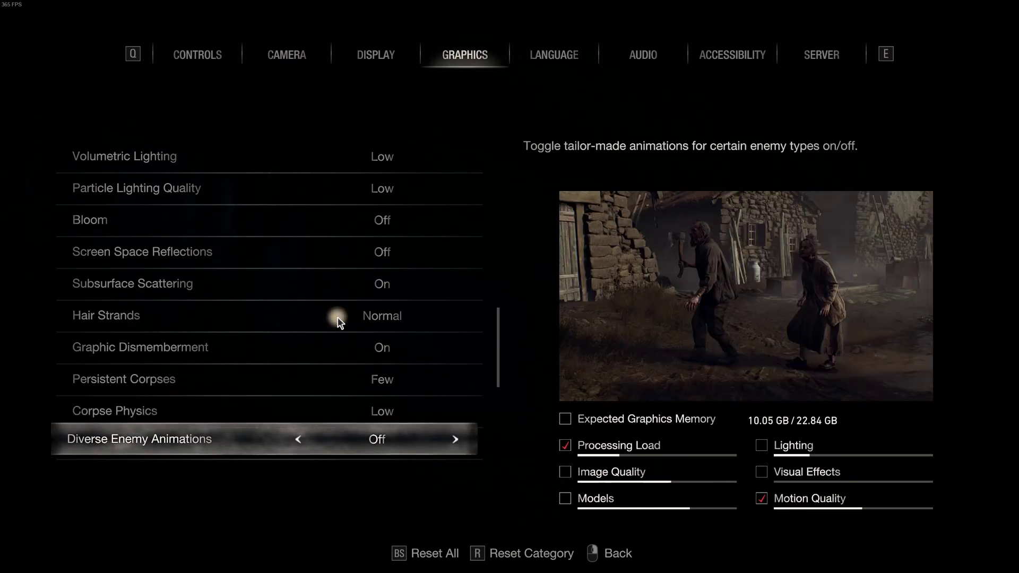
{"action": "key", "text": "Down"}
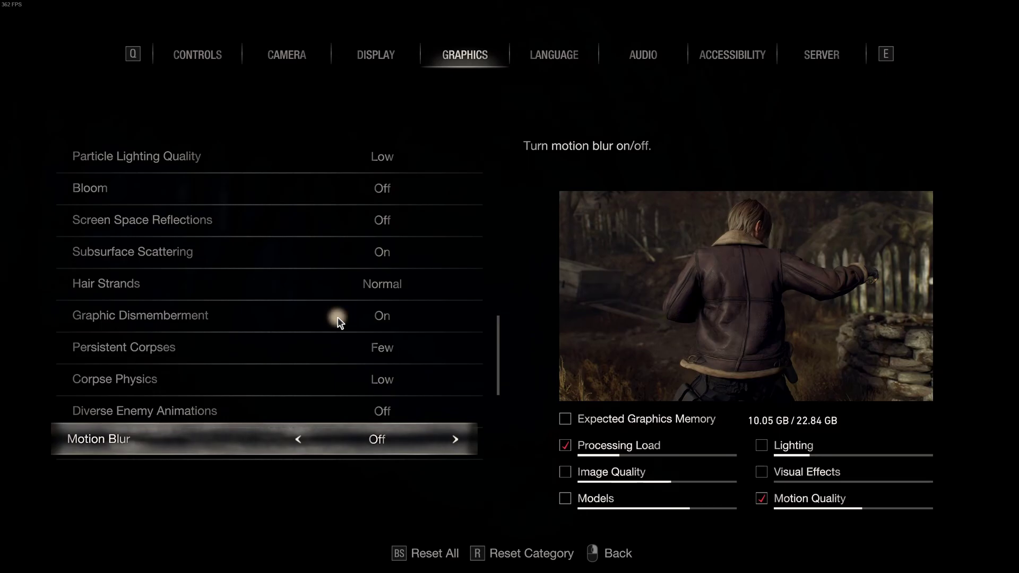
{"action": "key", "text": "Down"}
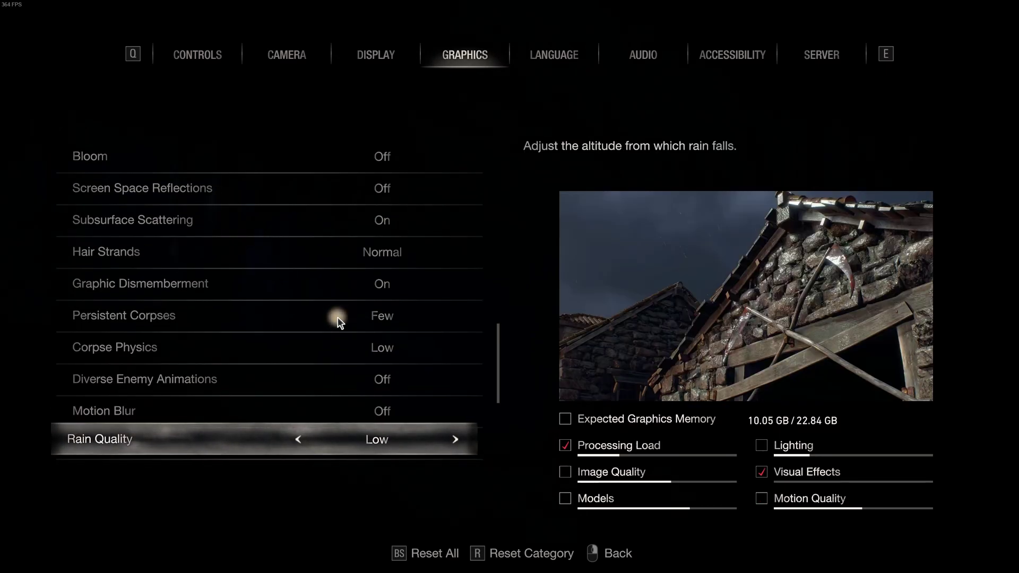
Try Rain Quality at High and set it back to Low.
{"action": "scroll", "coordinate": [340, 322], "scroll_direction": "down", "scroll_amount": 7}
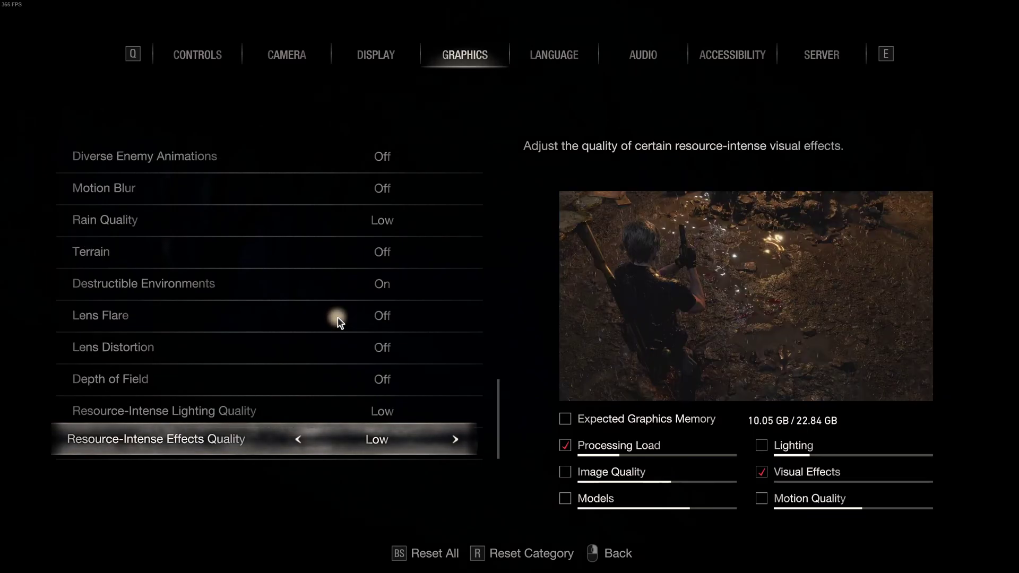
{"action": "scroll", "coordinate": [340, 321], "scroll_direction": "up", "scroll_amount": 5}
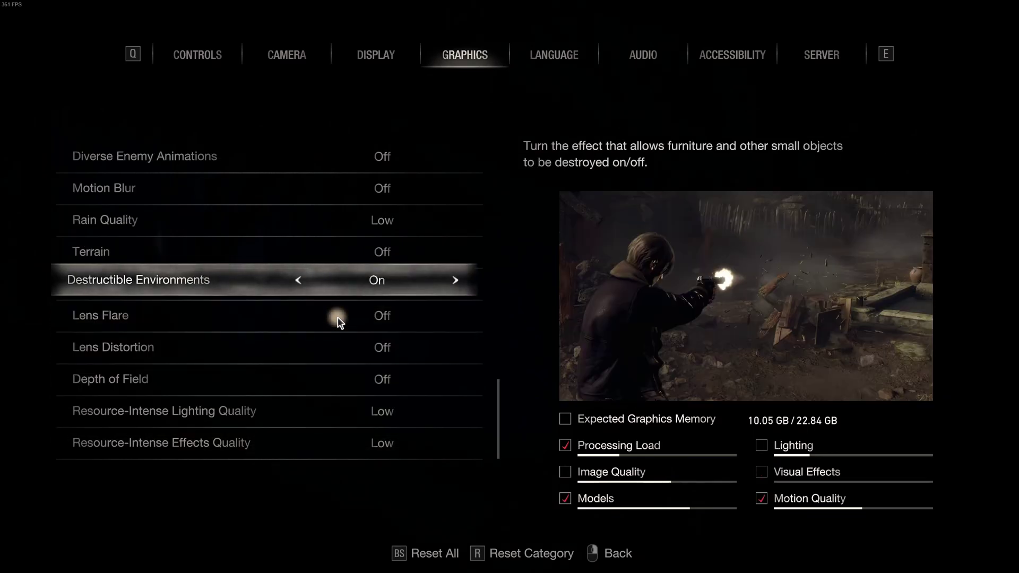
{"action": "scroll", "coordinate": [340, 321], "scroll_direction": "up", "scroll_amount": 2}
{"action": "key", "text": "Right"}
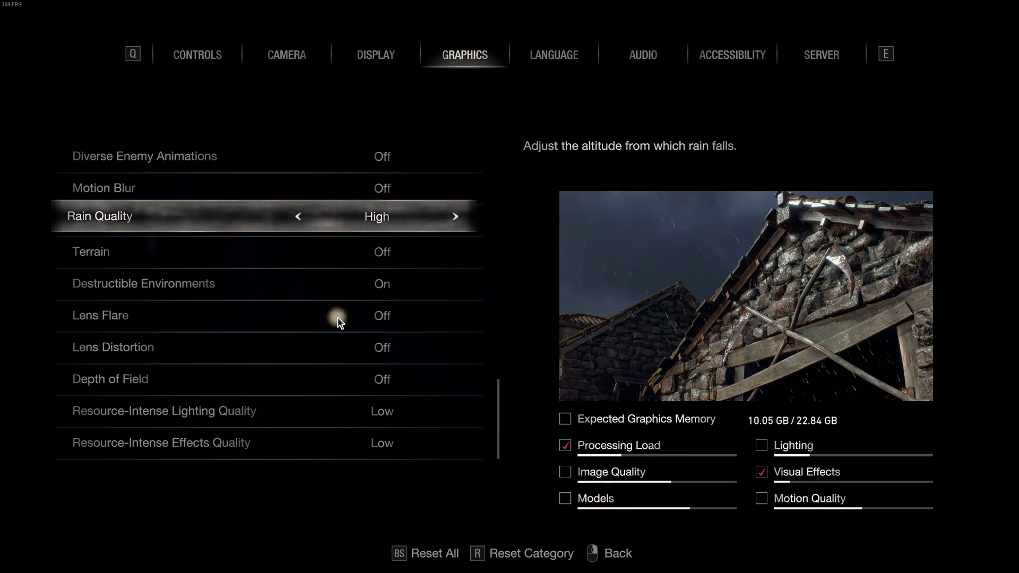
{"action": "key", "text": "Left"}
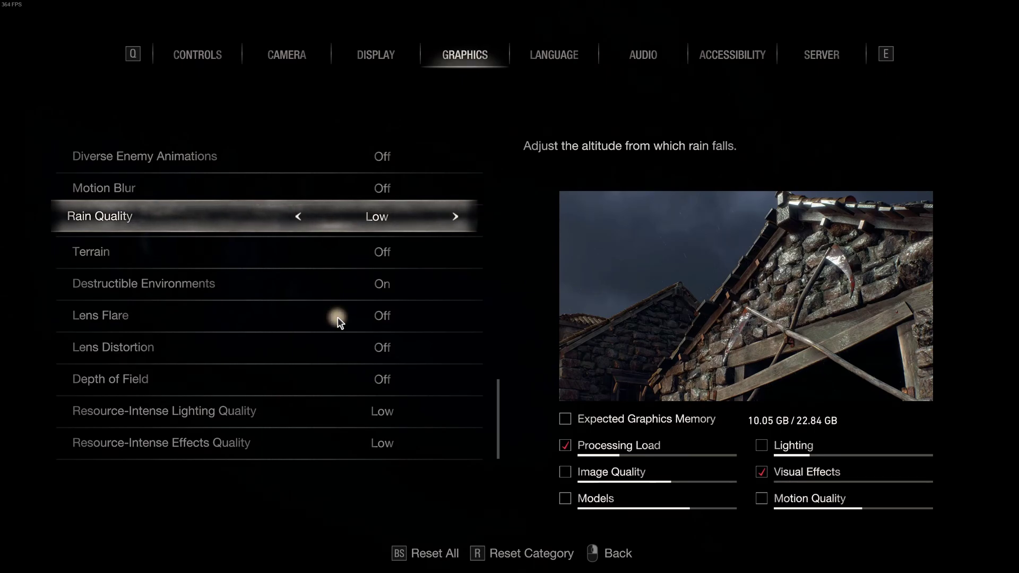
Examine the Terrain, Destructible Environments, lens, Depth of Field and Resource-Intense quality settings, then return to PC Specifications.
{"action": "scroll", "coordinate": [340, 321], "scroll_direction": "down", "scroll_amount": 1}
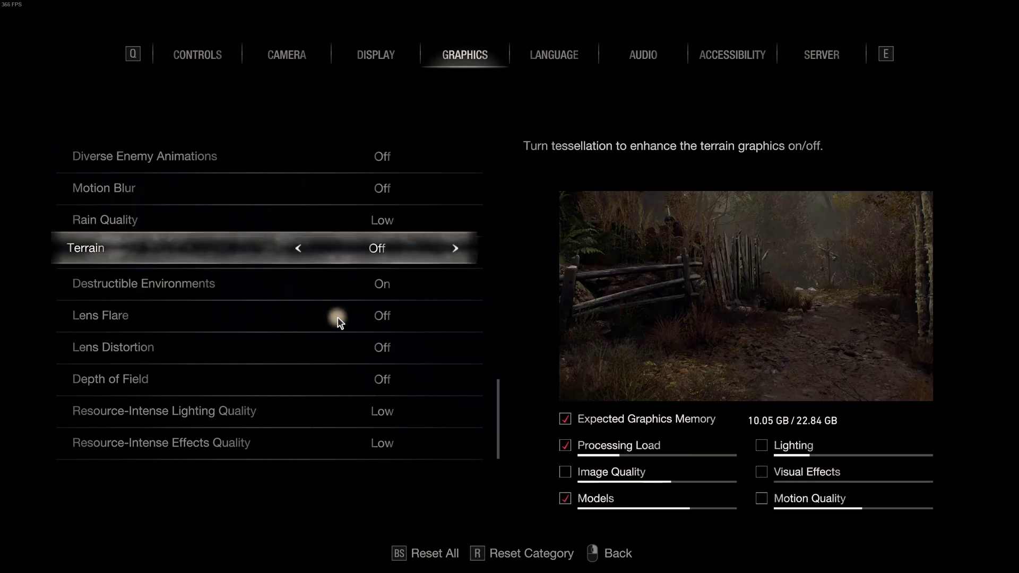
{"action": "scroll", "coordinate": [340, 321], "scroll_direction": "down", "scroll_amount": 1}
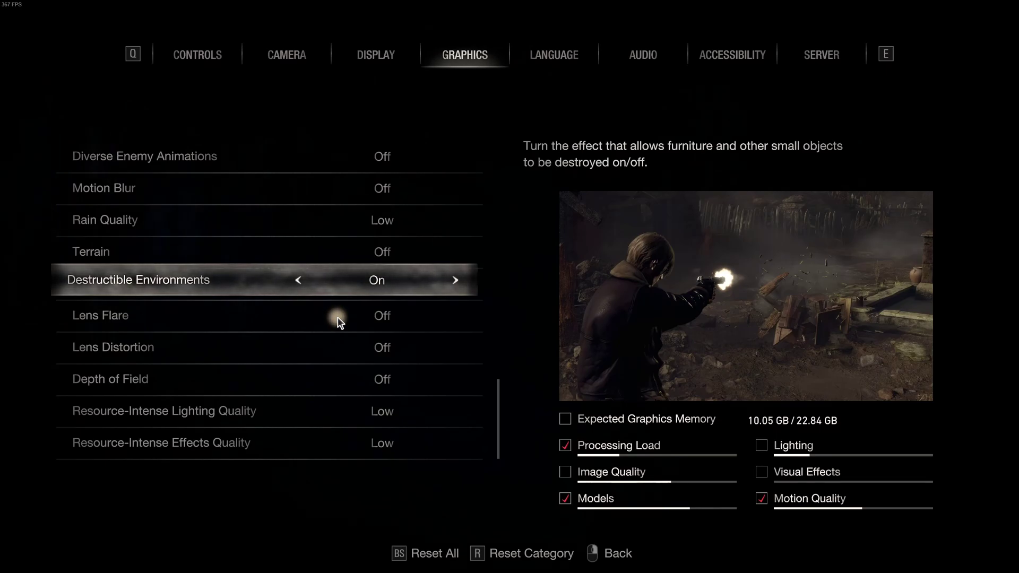
{"action": "key", "text": "Down"}
{"action": "key", "text": "Down"}
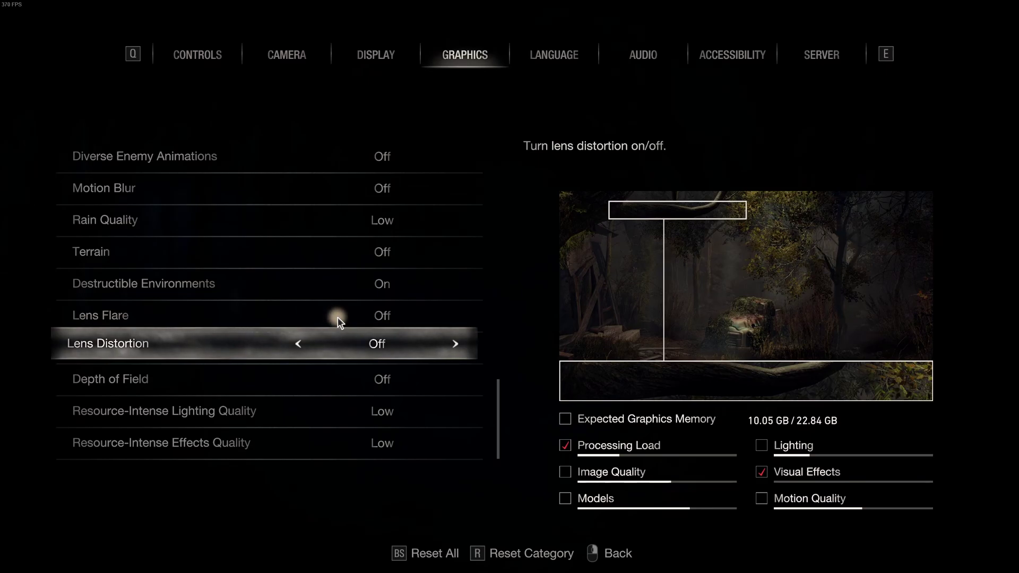
{"action": "key", "text": "Down"}
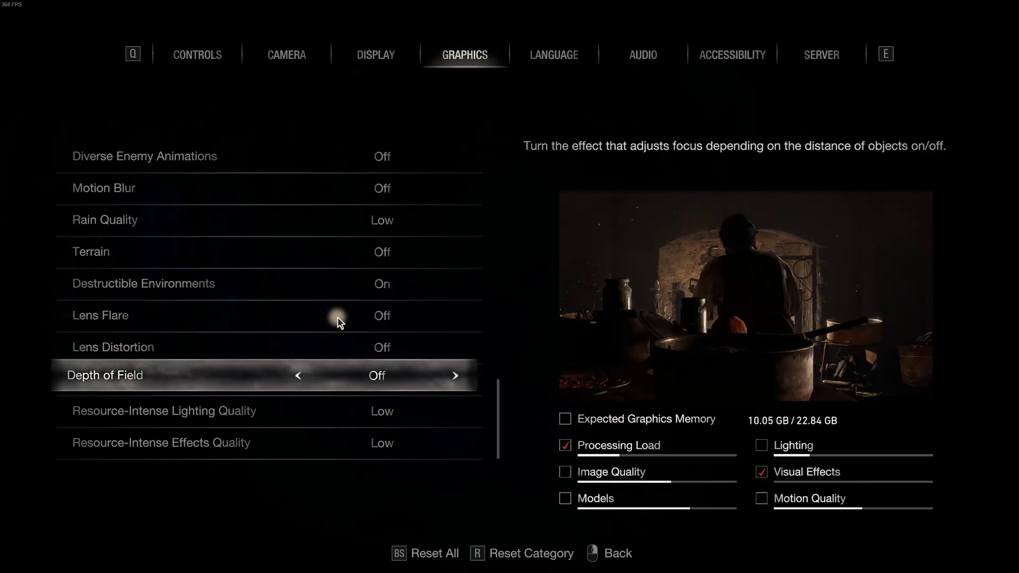
{"action": "key", "text": "Down"}
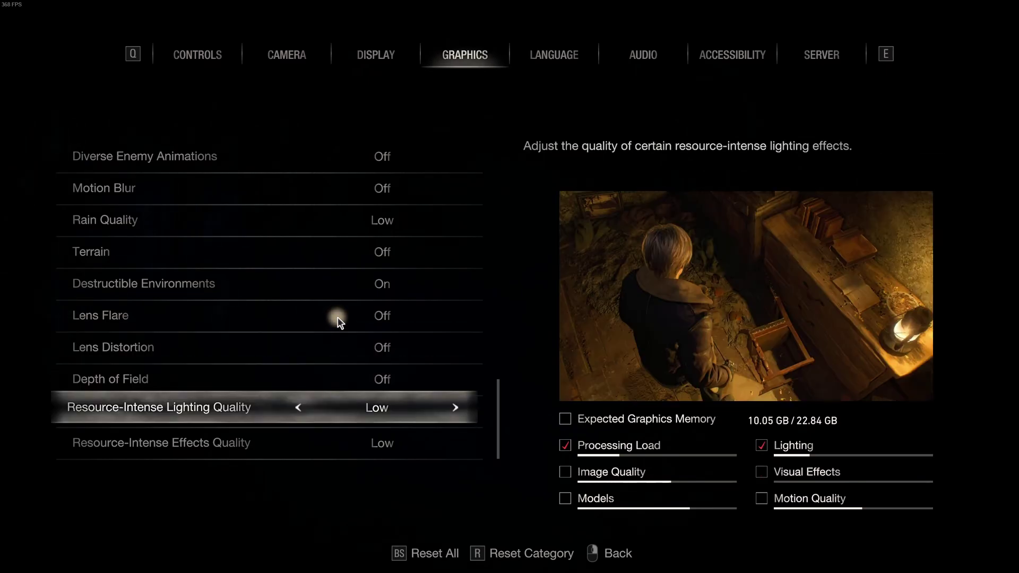
{"action": "key", "text": "Down"}
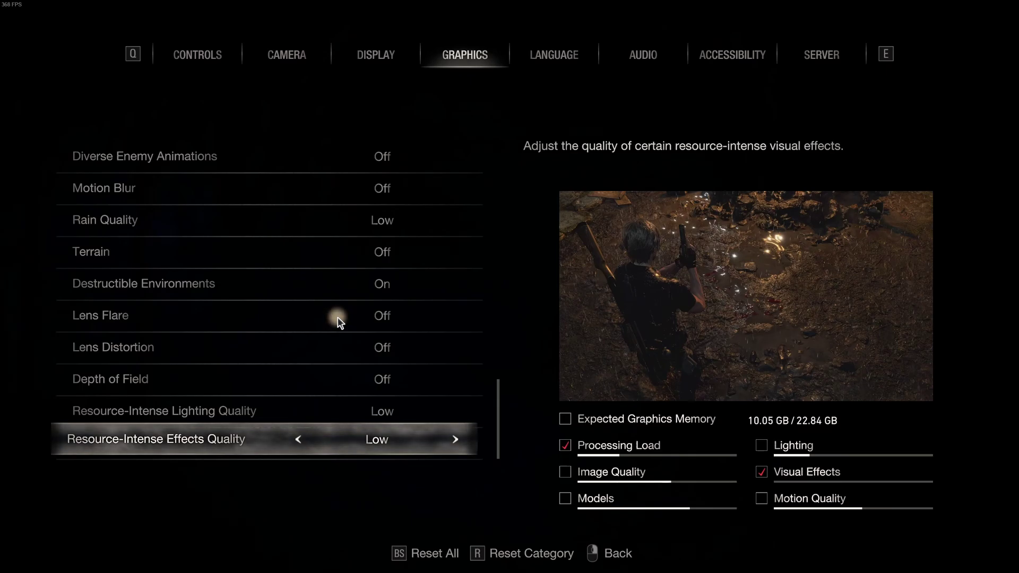
{"action": "key", "text": "Down"}
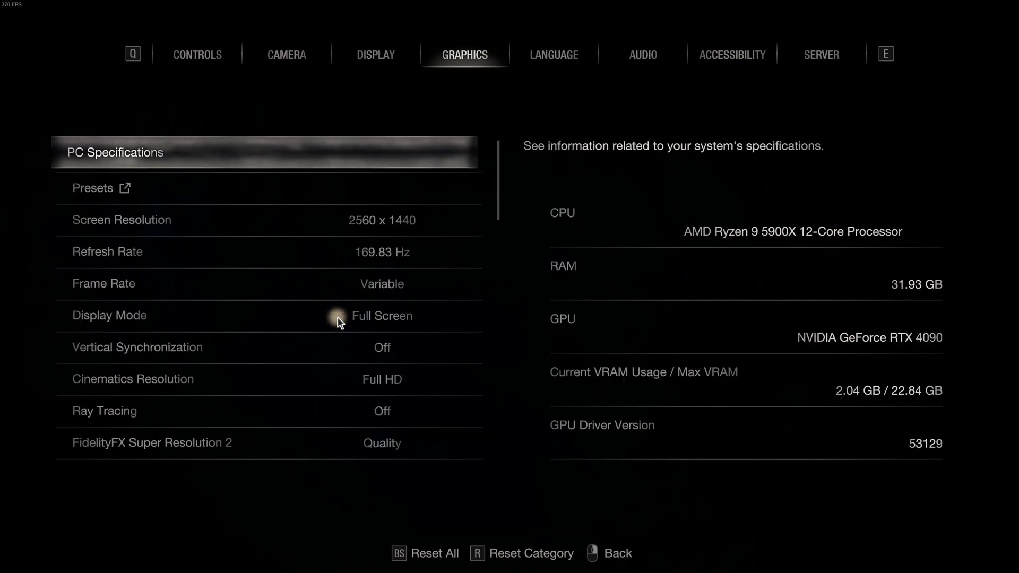